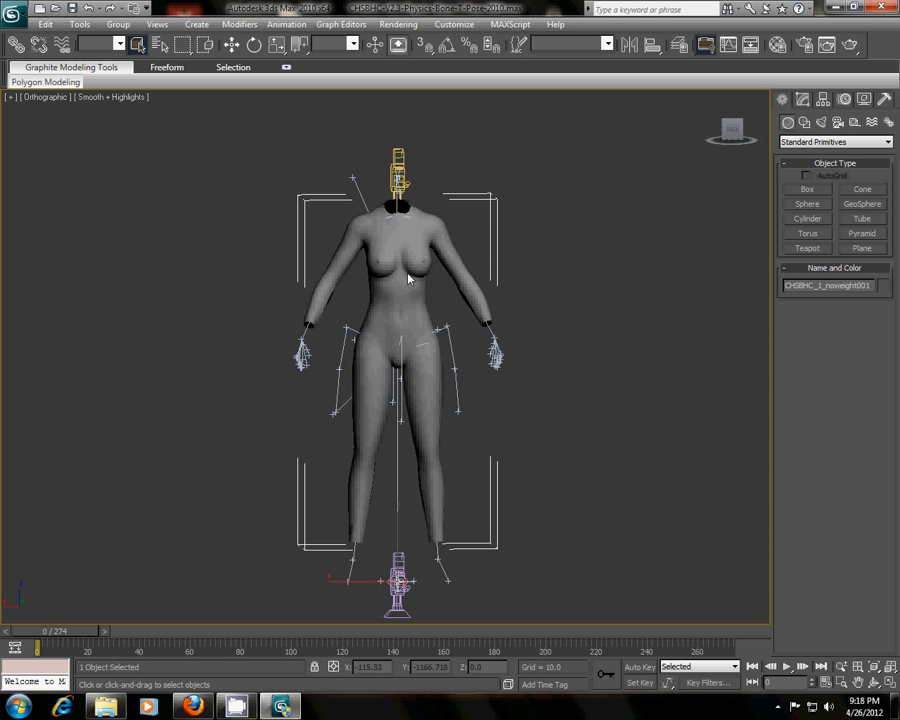
Step: Add a Morpher modifier directly above the Editable Mesh level of the CHSBHC_1_noweight001 body, beneath its Skin modifier
{"action": "left_click", "coordinate": [803, 100]}
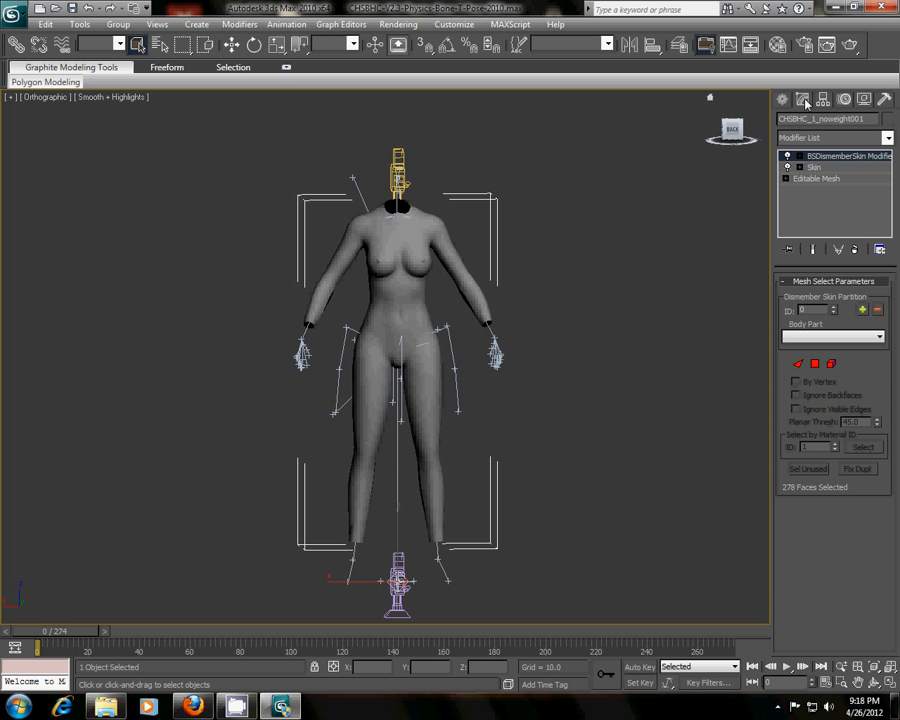
{"action": "left_click", "coordinate": [819, 168]}
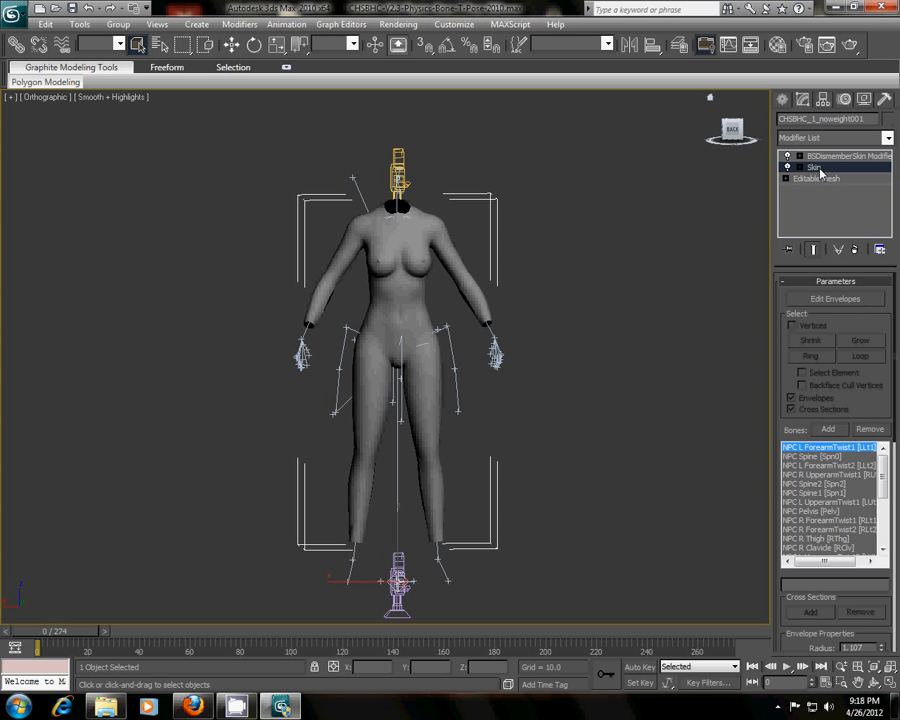
{"action": "left_click", "coordinate": [818, 178]}
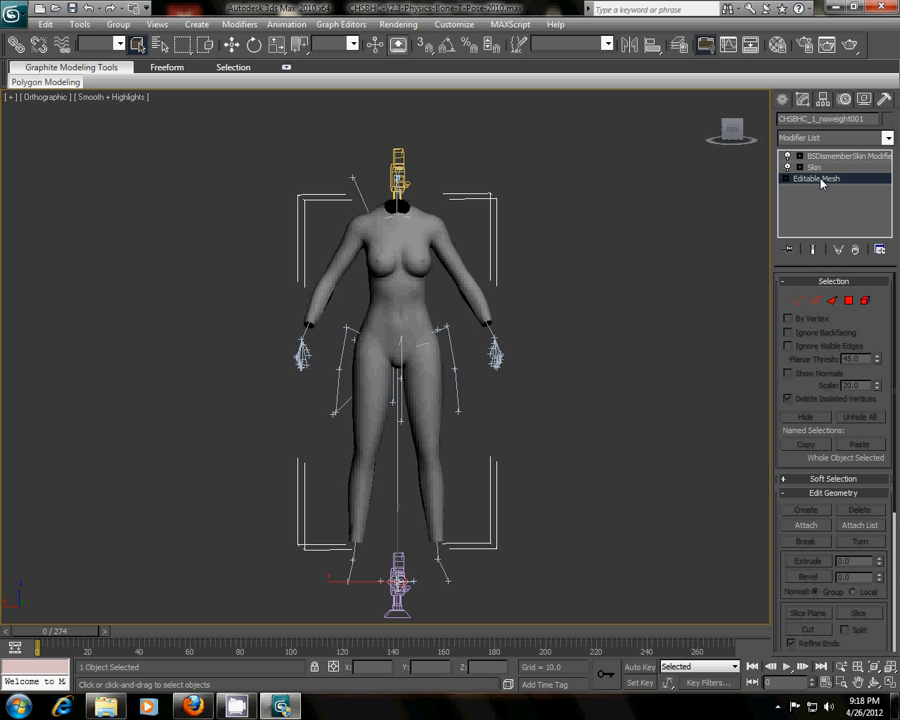
{"action": "left_click", "coordinate": [887, 138]}
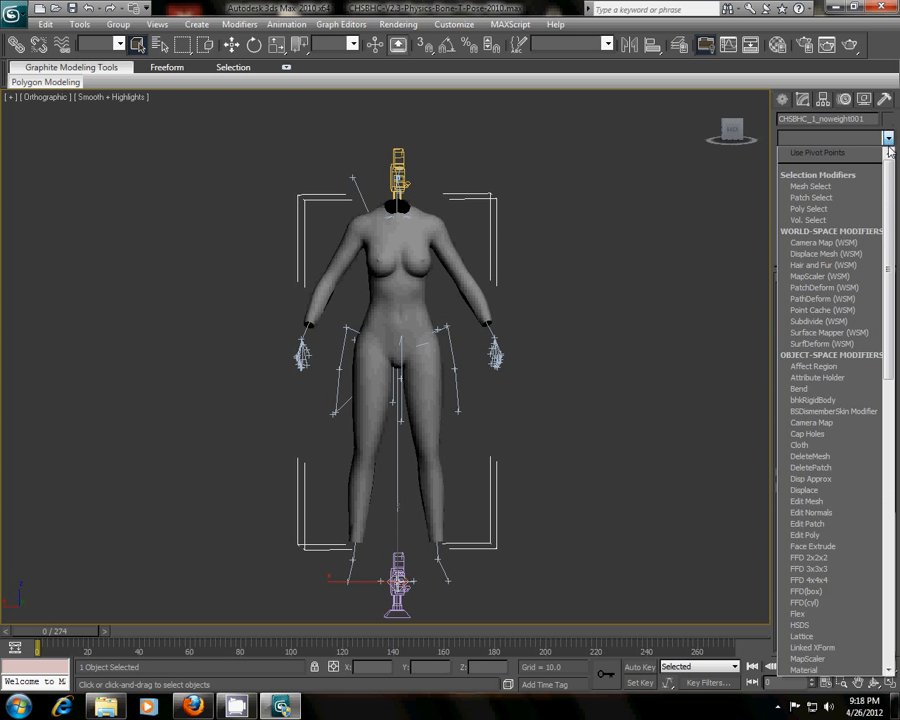
{"action": "left_click_drag", "start_coordinate": [889, 180], "coordinate": [897, 343]}
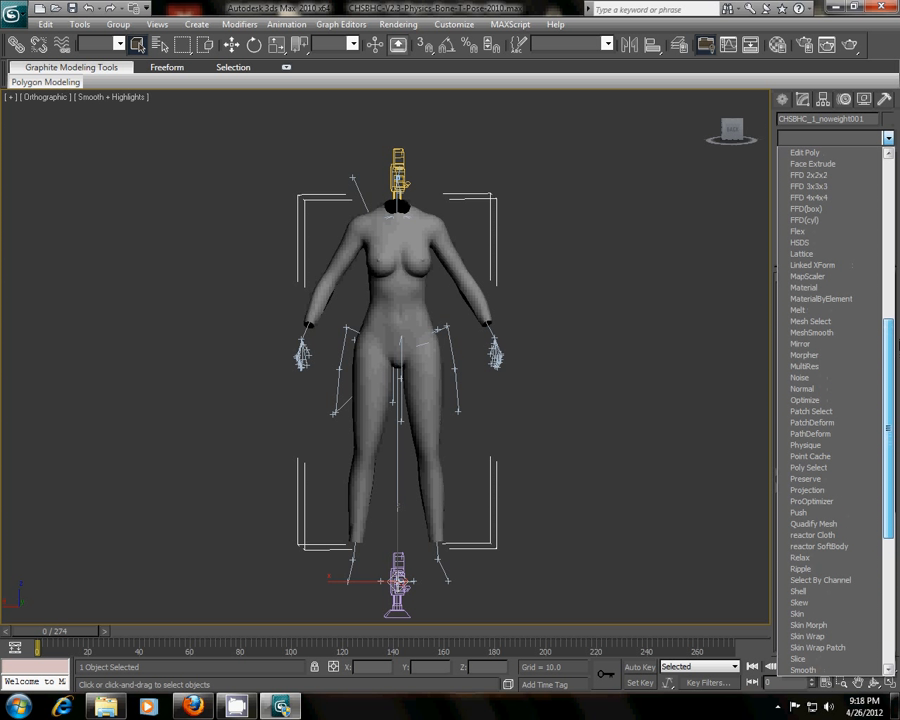
{"action": "left_click", "coordinate": [805, 355]}
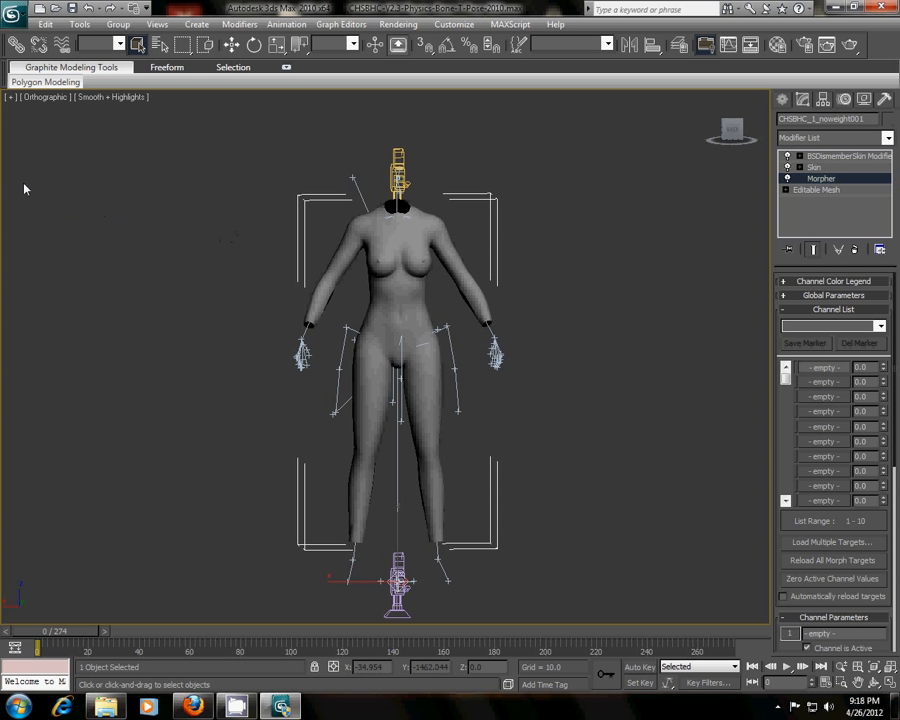
Step: Import femalebody_1.nif from the character assets folder into the scene with the Skyrim import settings
{"action": "left_click", "coordinate": [17, 17]}
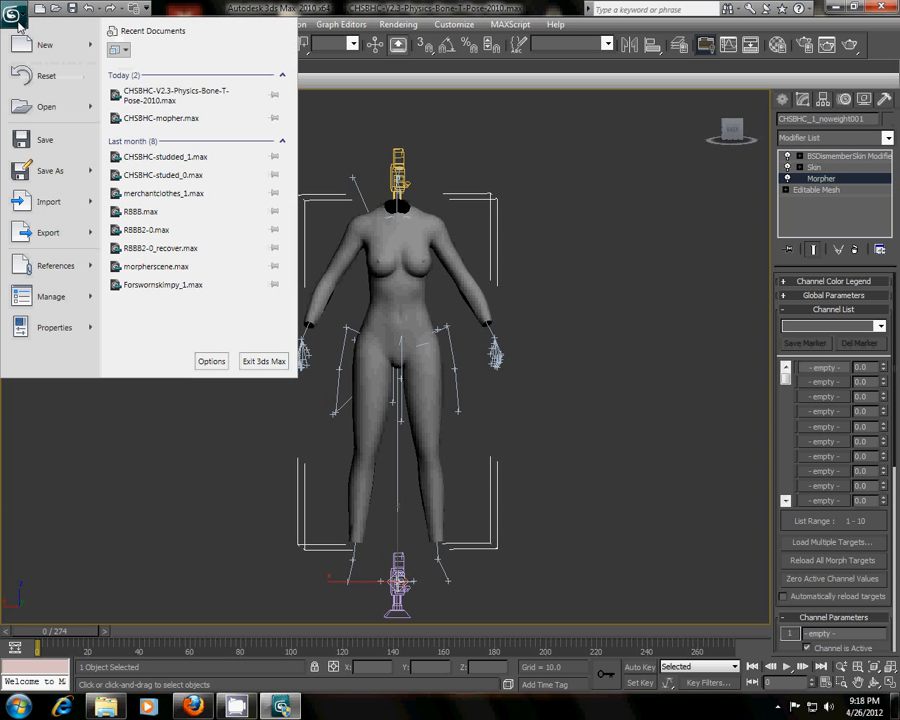
{"action": "left_click", "coordinate": [67, 205]}
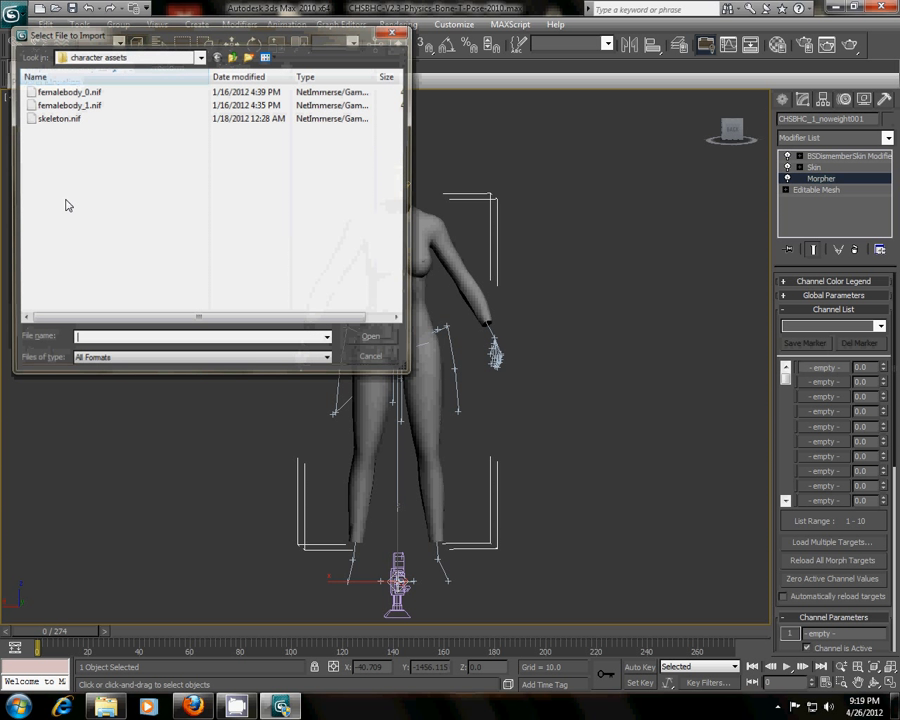
{"action": "left_click", "coordinate": [94, 110]}
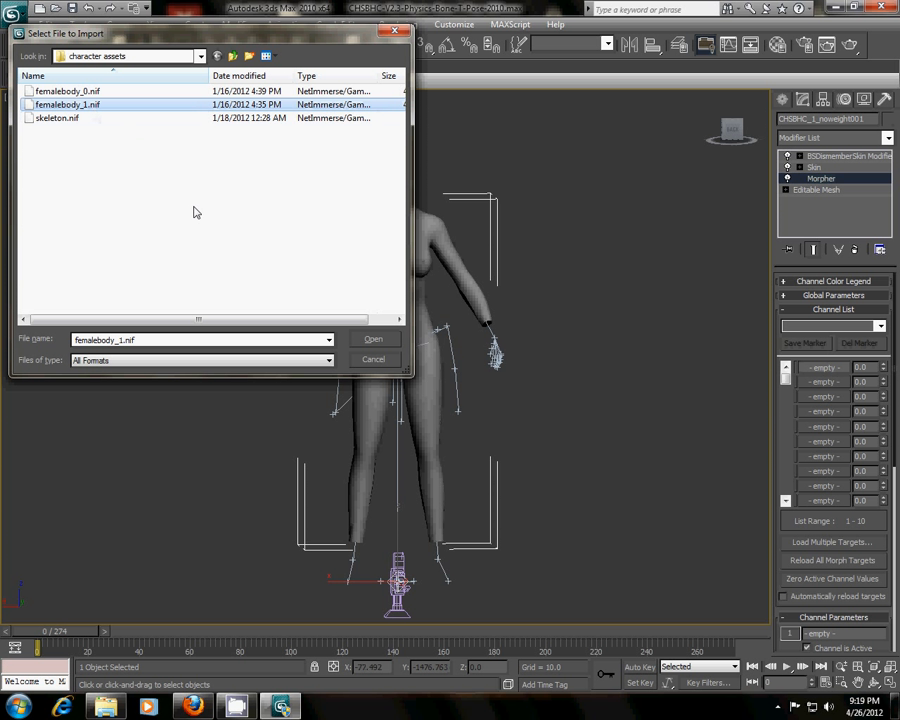
{"action": "left_click", "coordinate": [376, 342]}
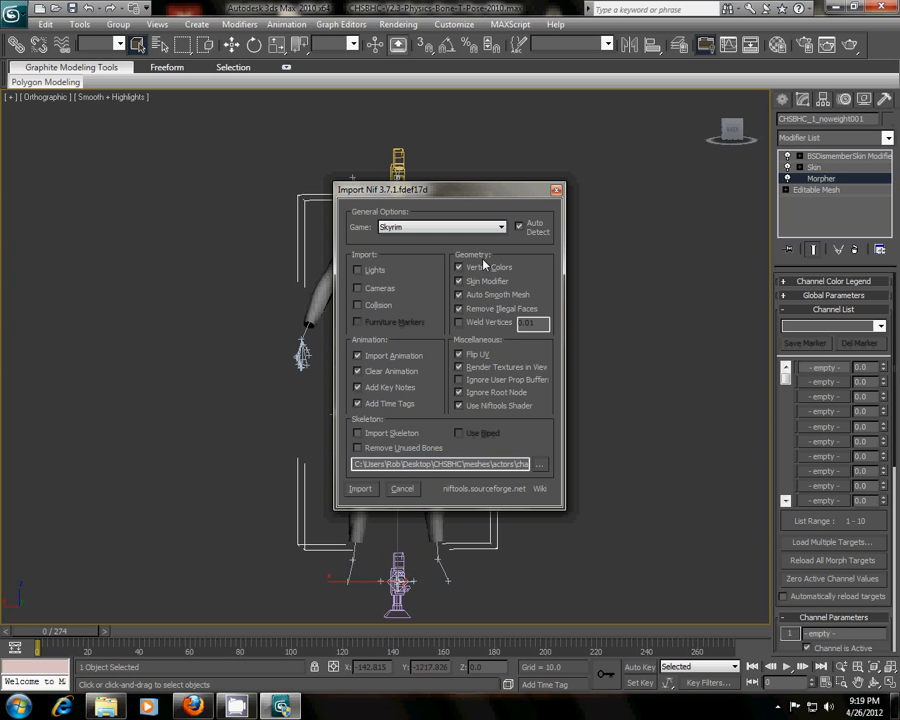
{"action": "left_click", "coordinate": [366, 491]}
Step: Examine the imported full-weight body mesh from the front, both as a whole and close up
{"action": "middle_click_drag", "start_coordinate": [230, 419], "coordinate": [416, 435]}
{"action": "scroll", "coordinate": [506, 412], "scroll_direction": "up", "scroll_amount": 5}
{"action": "scroll", "coordinate": [432, 498], "scroll_direction": "down", "scroll_amount": 2}
{"action": "scroll", "coordinate": [436, 488], "scroll_direction": "up", "scroll_amount": 2}
{"action": "scroll", "coordinate": [436, 488], "scroll_direction": "down", "scroll_amount": 4}
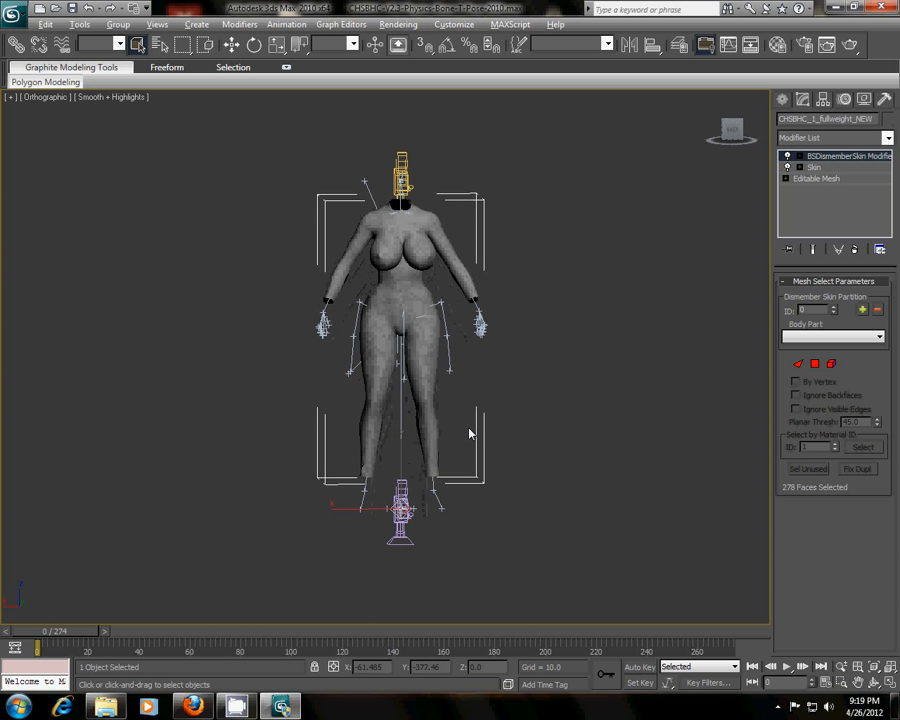
{"action": "middle_click_drag", "start_coordinate": [470, 432], "coordinate": [427, 497], "text": "alt"}
{"action": "scroll", "coordinate": [427, 497], "scroll_direction": "up", "scroll_amount": 4}
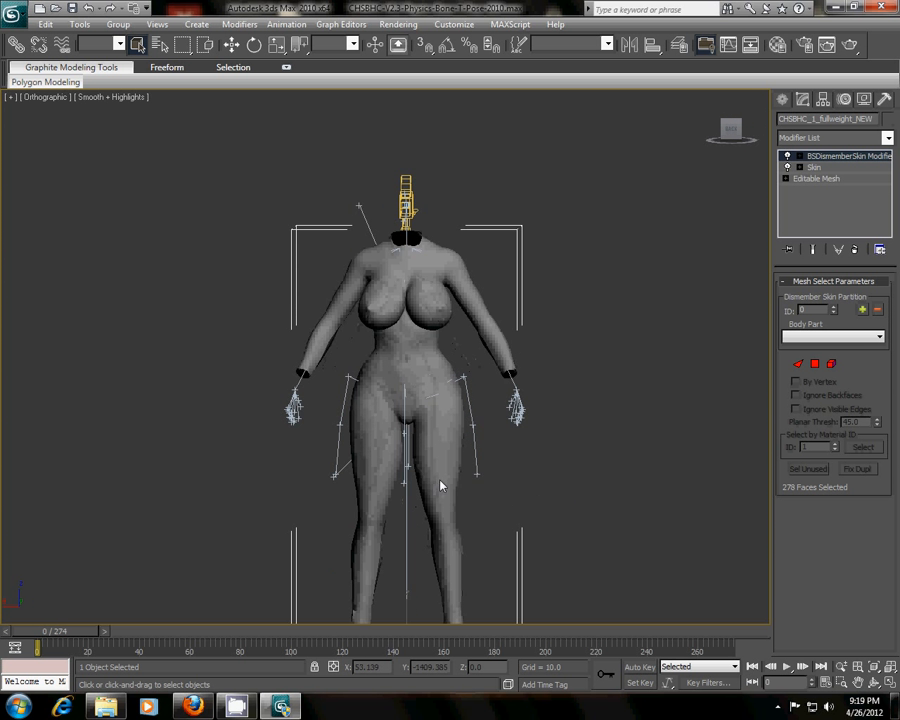
{"action": "middle_click_drag", "start_coordinate": [424, 547], "coordinate": [412, 424]}
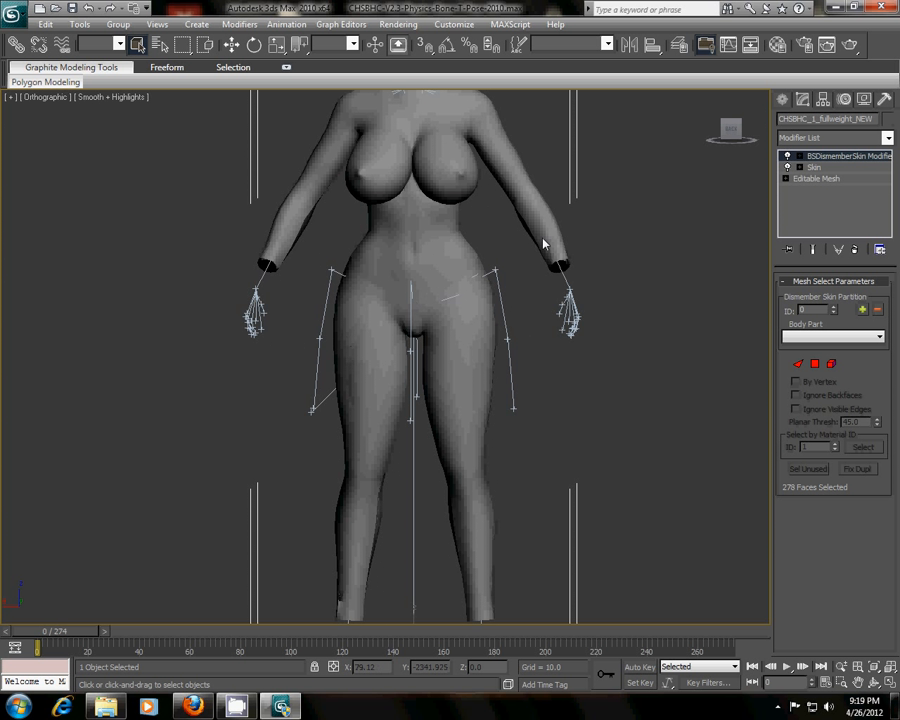
Step: Select the CHSBHC_1_noweight001 body by name from the list of scene objects
{"action": "left_click", "coordinate": [163, 50]}
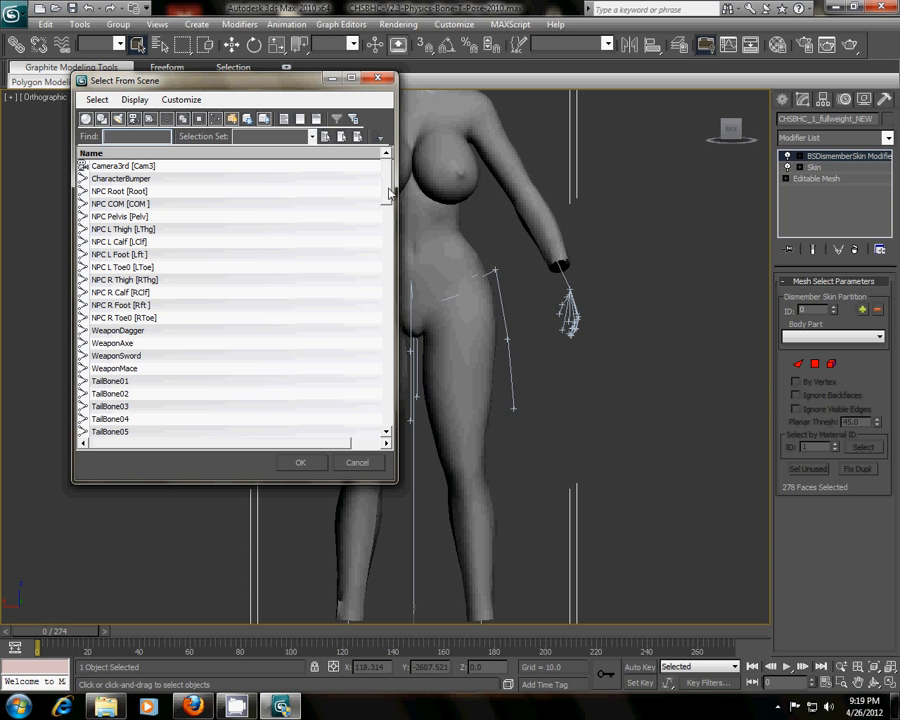
{"action": "left_click_drag", "start_coordinate": [389, 188], "coordinate": [398, 412]}
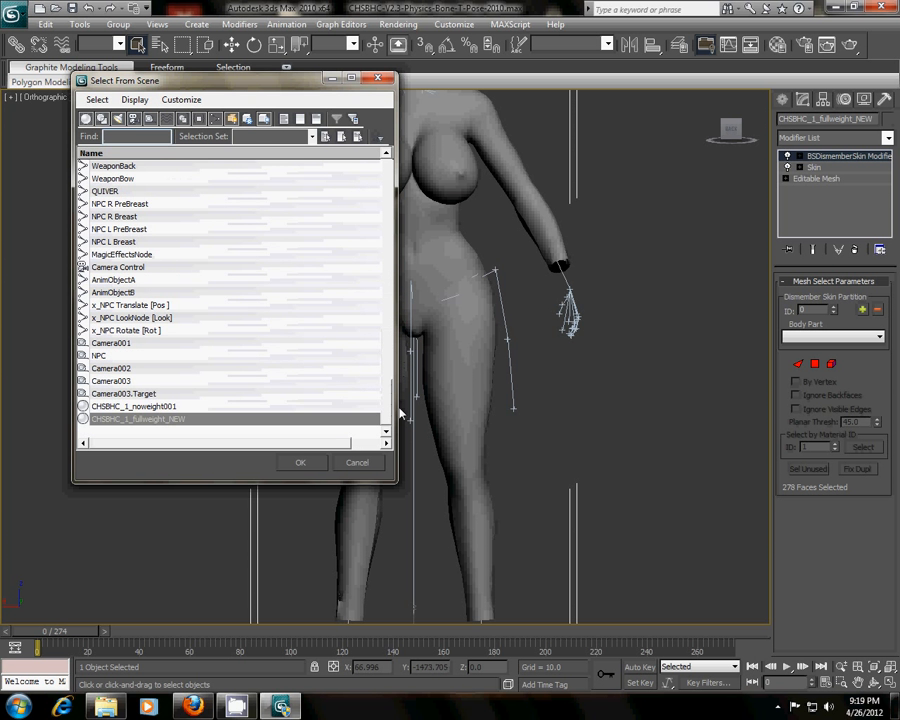
{"action": "left_click", "coordinate": [83, 407]}
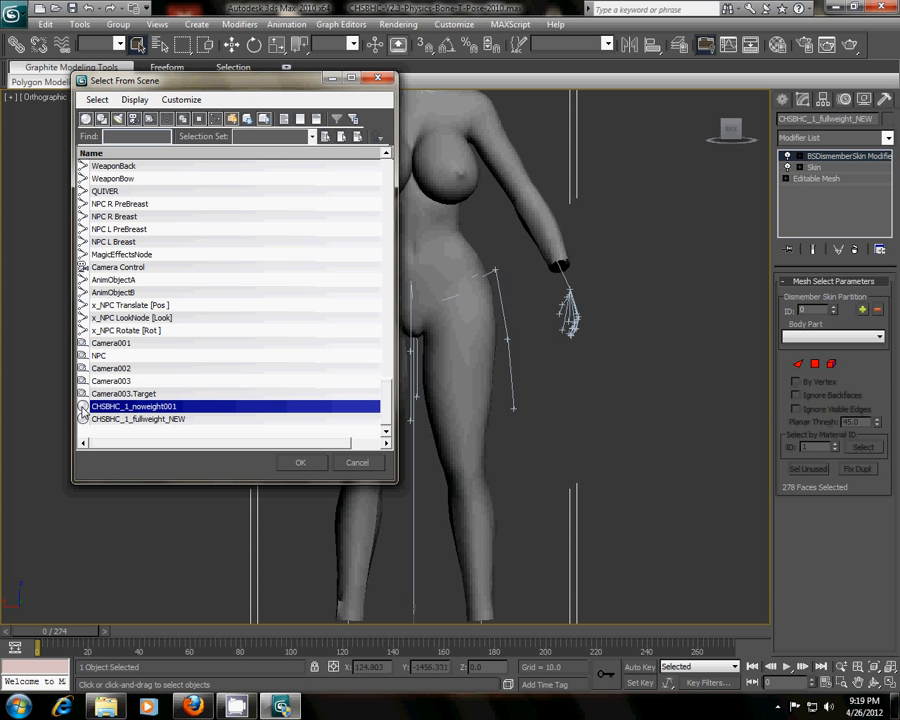
{"action": "left_click", "coordinate": [138, 420]}
{"action": "key", "text": "Up"}
{"action": "left_click", "coordinate": [156, 420]}
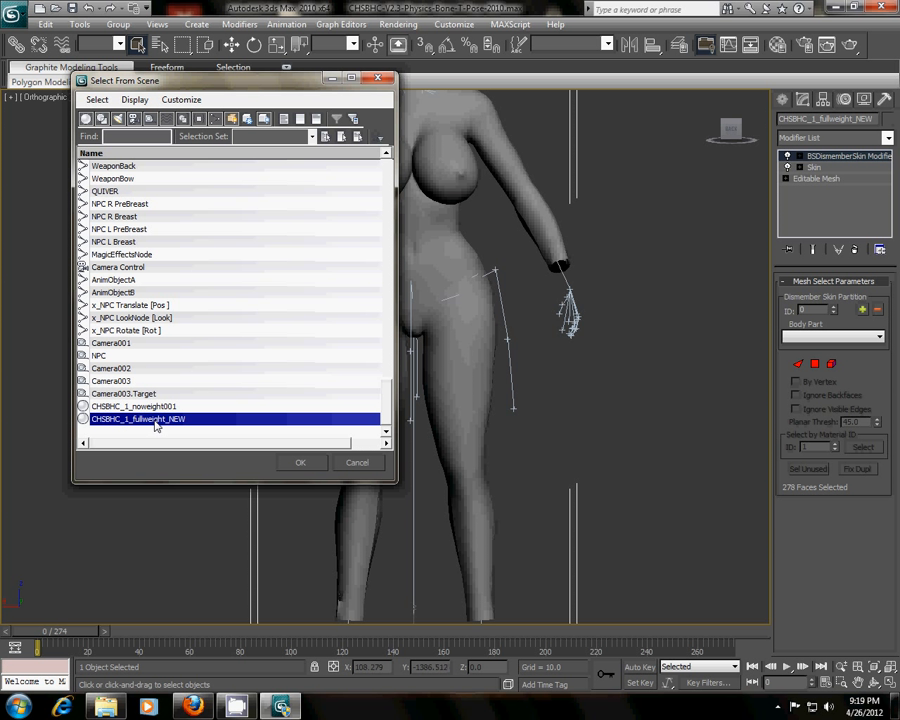
{"action": "left_click", "coordinate": [164, 408]}
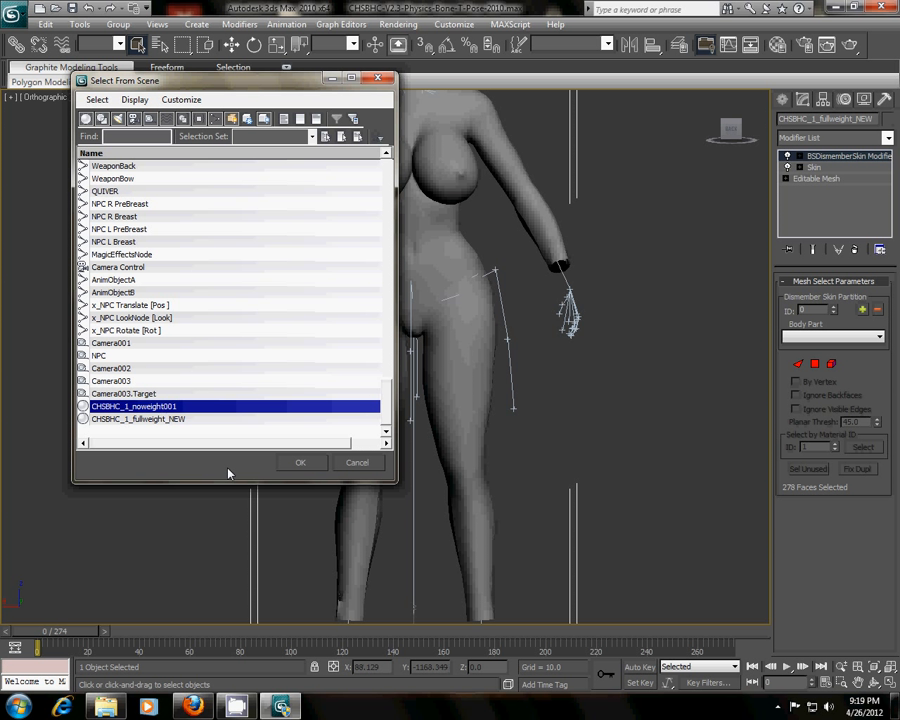
{"action": "left_click", "coordinate": [299, 463]}
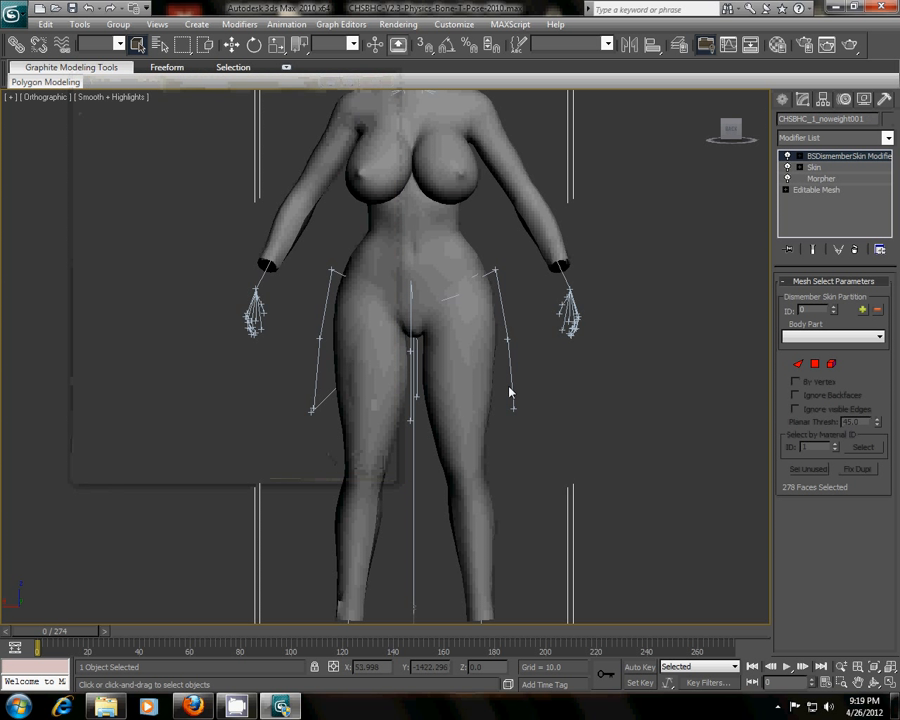
Step: Assign the full-weight body in the scene as the target of the first empty channel in the no-weight body's Morpher
{"action": "left_click", "coordinate": [824, 179]}
{"action": "middle_click_drag", "start_coordinate": [558, 407], "coordinate": [546, 429]}
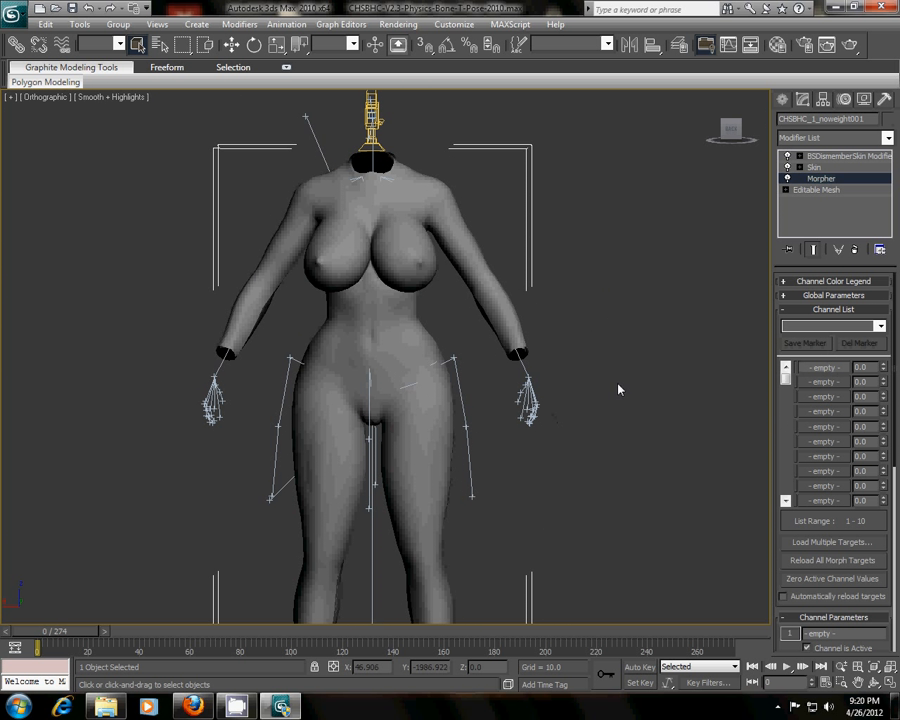
{"action": "right_click", "coordinate": [824, 373]}
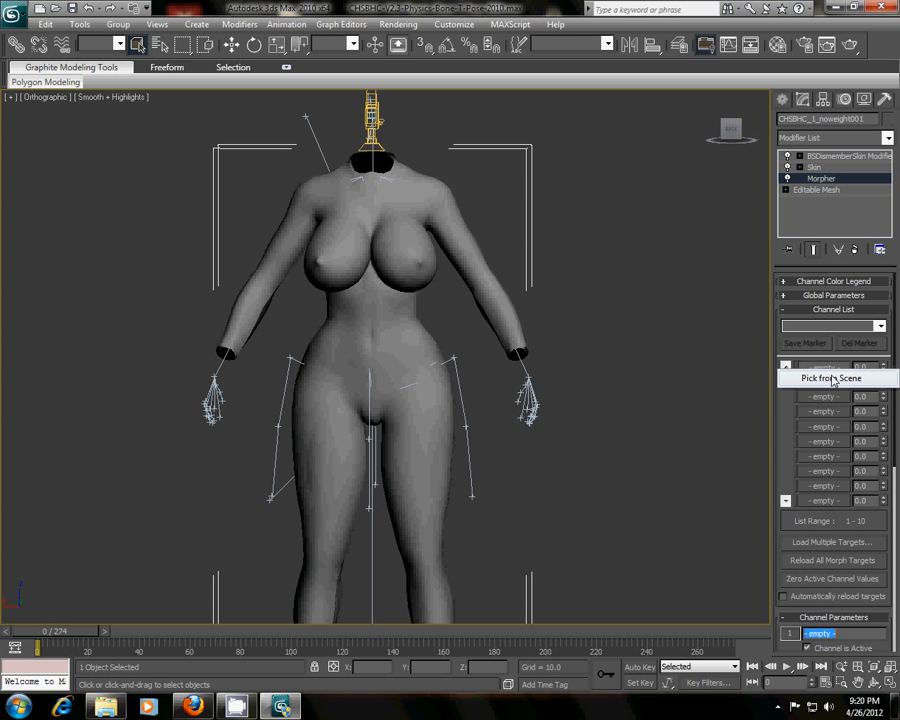
{"action": "left_click", "coordinate": [831, 378]}
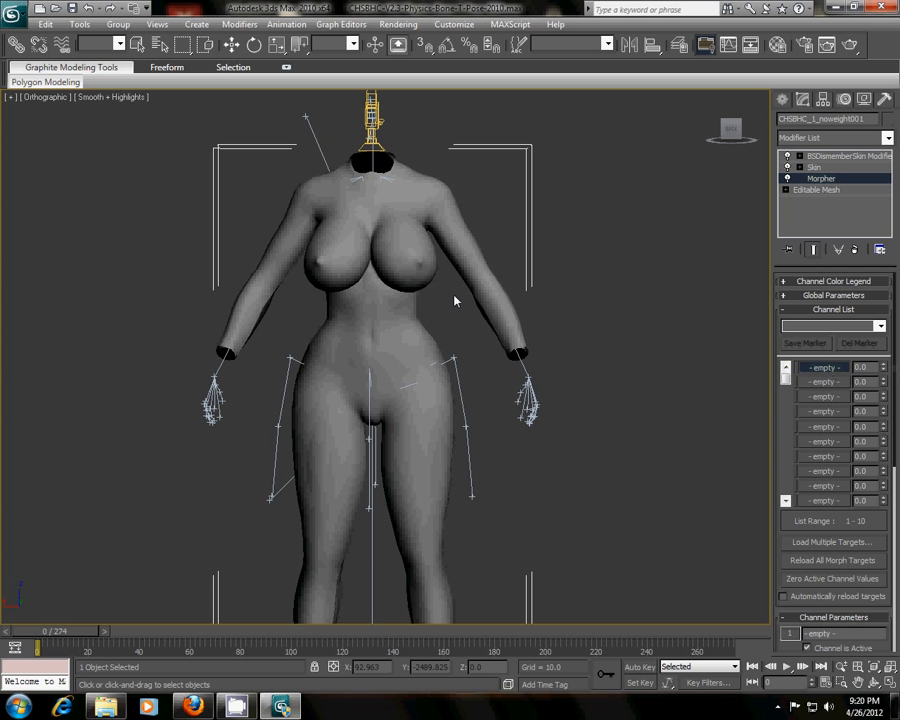
{"action": "left_click", "coordinate": [353, 263]}
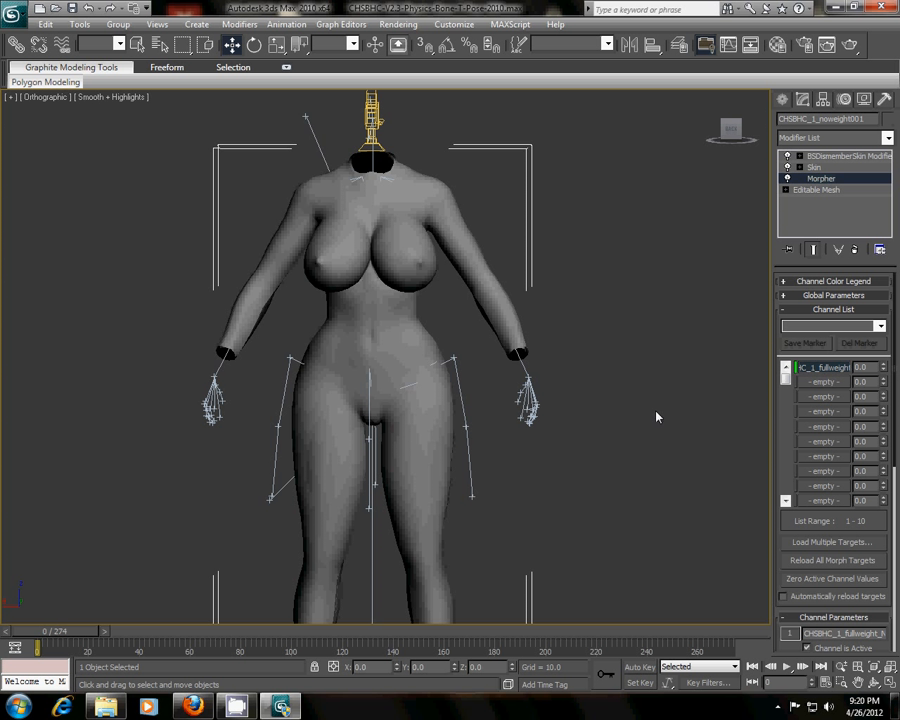
Step: Delete the CHSBHC_1_fullweight_NEW body from the scene
{"action": "left_click", "coordinate": [820, 156]}
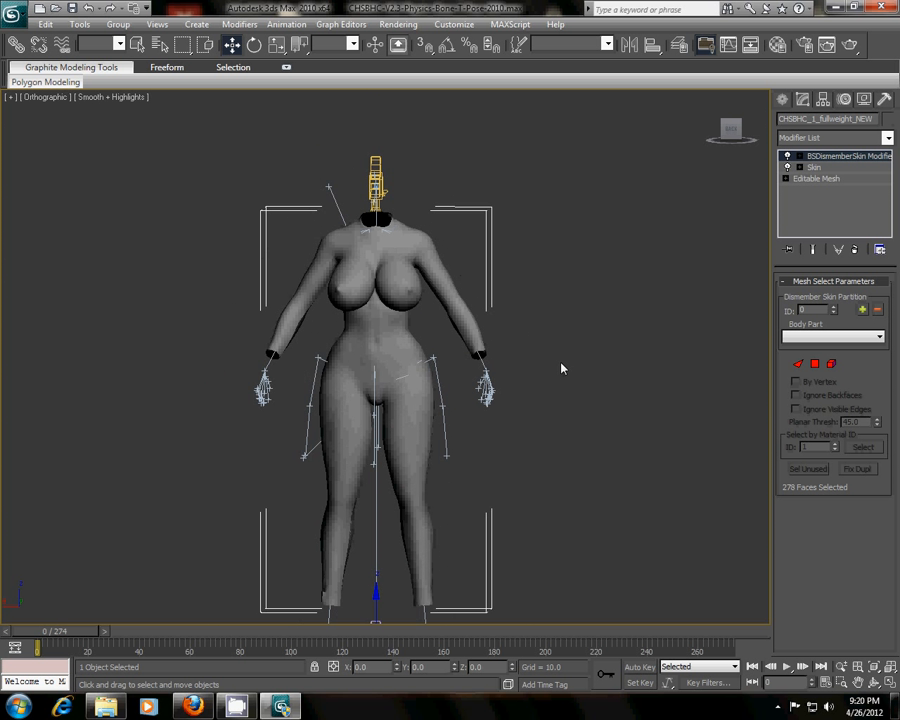
{"action": "key", "text": "Delete"}
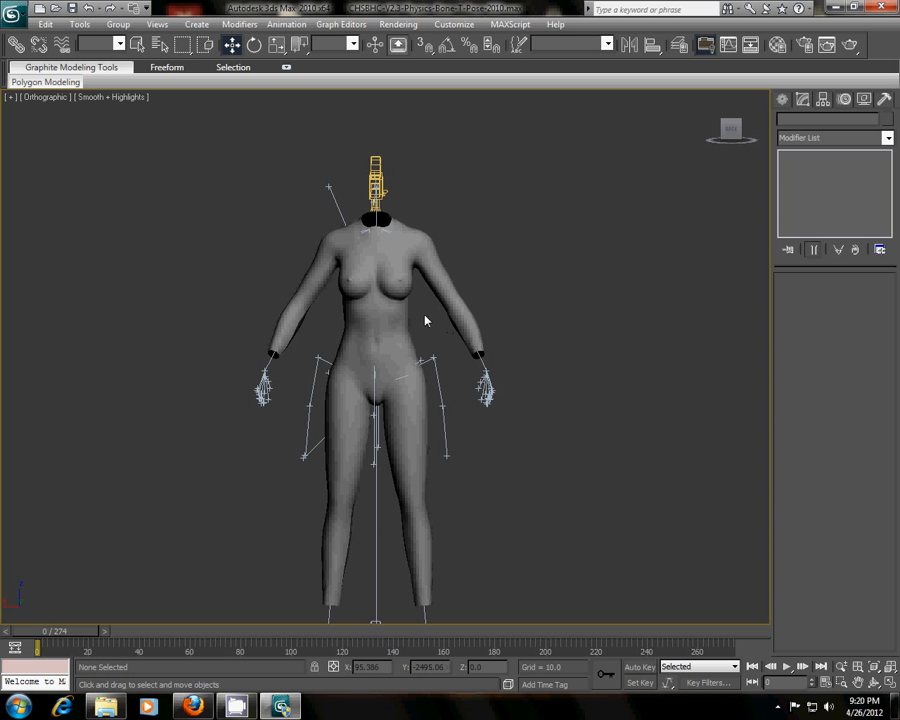
Step: Test the full-weight morph on the CHSBHC_1_noweight001 body by raising its channel to 100 and returning it to 0
{"action": "left_click", "coordinate": [386, 287]}
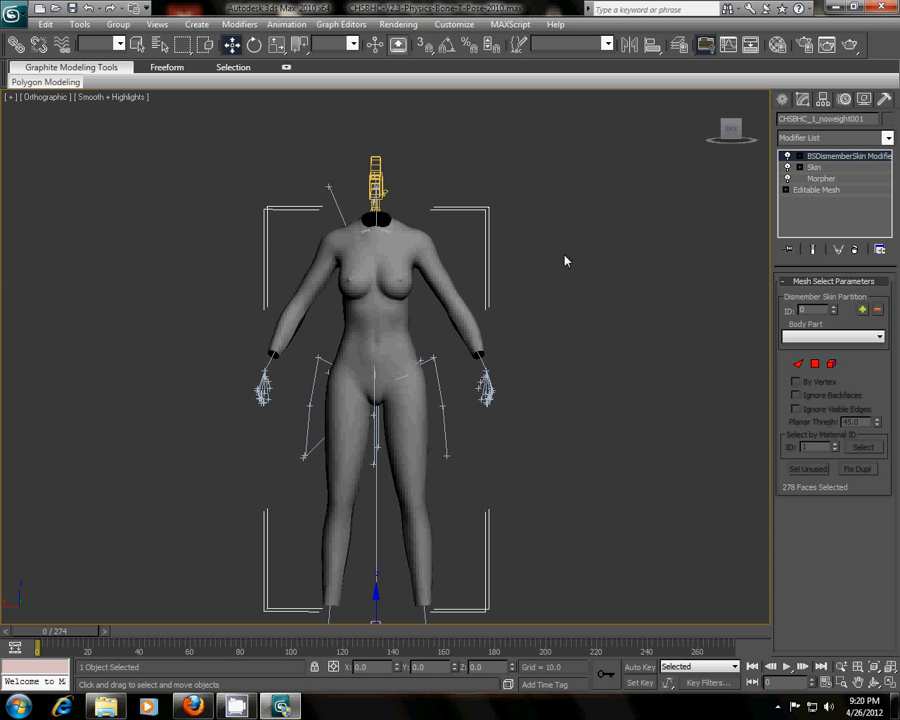
{"action": "left_click", "coordinate": [816, 179]}
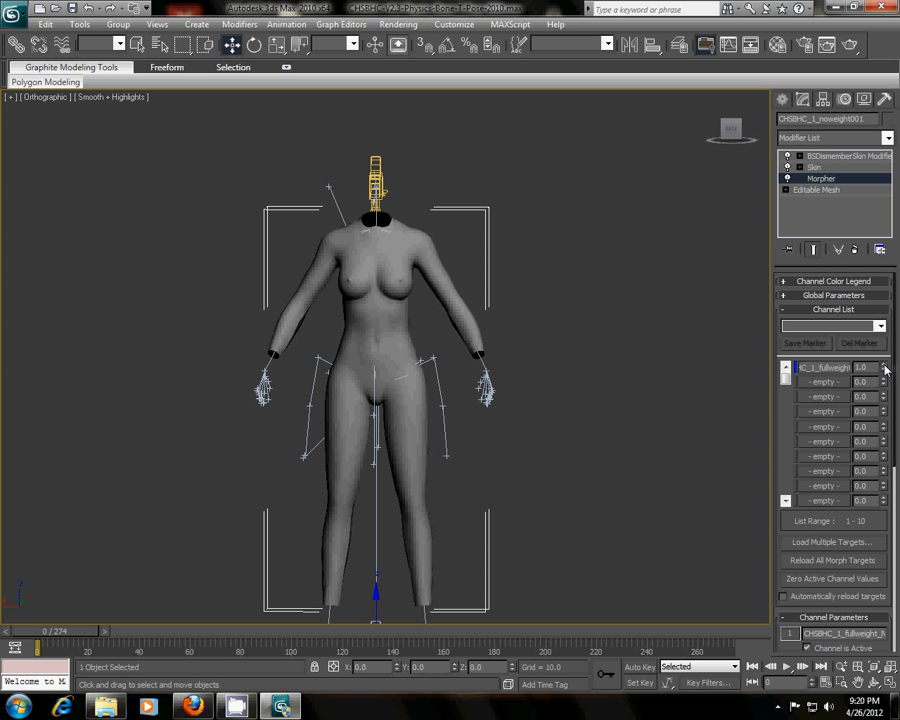
{"action": "left_click_drag", "start_coordinate": [885, 369], "coordinate": [885, 369]}
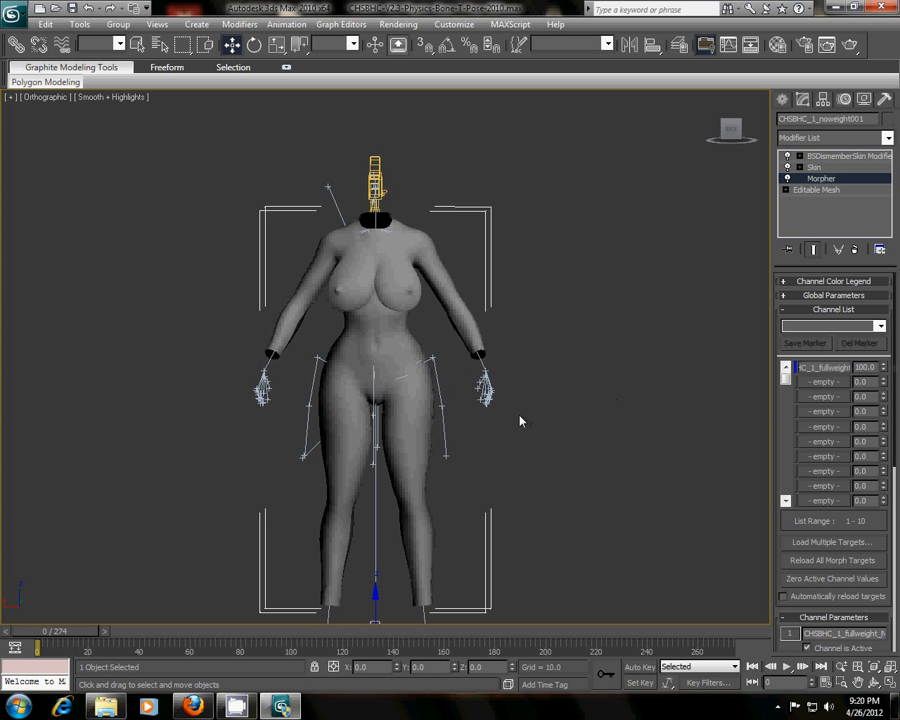
{"action": "middle_click_drag", "start_coordinate": [520, 420], "coordinate": [561, 384], "text": "alt"}
{"action": "left_click", "coordinate": [884, 371]}
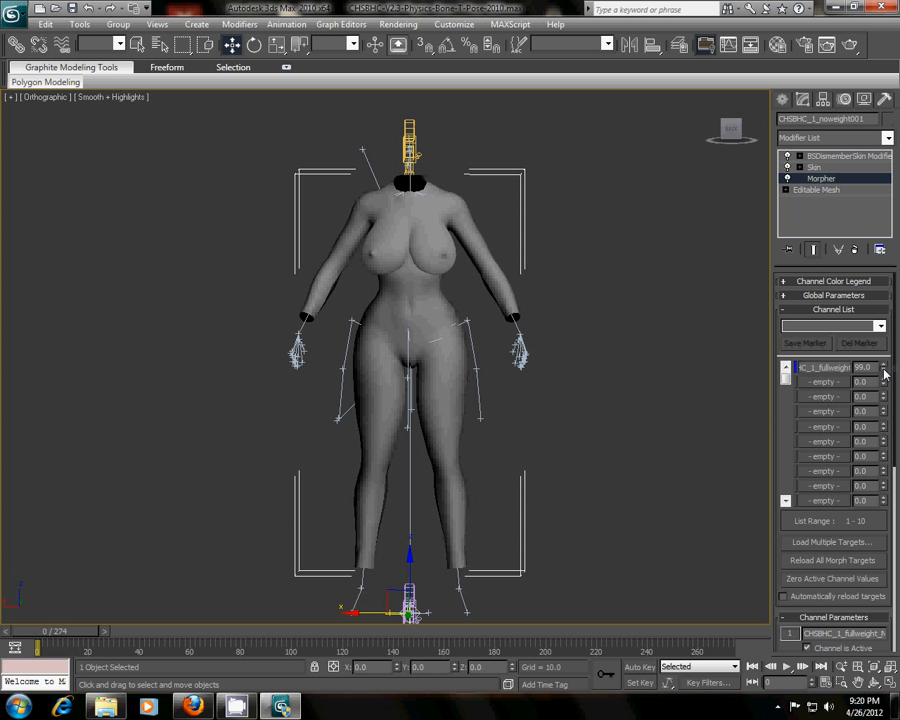
{"action": "left_click", "coordinate": [884, 370]}
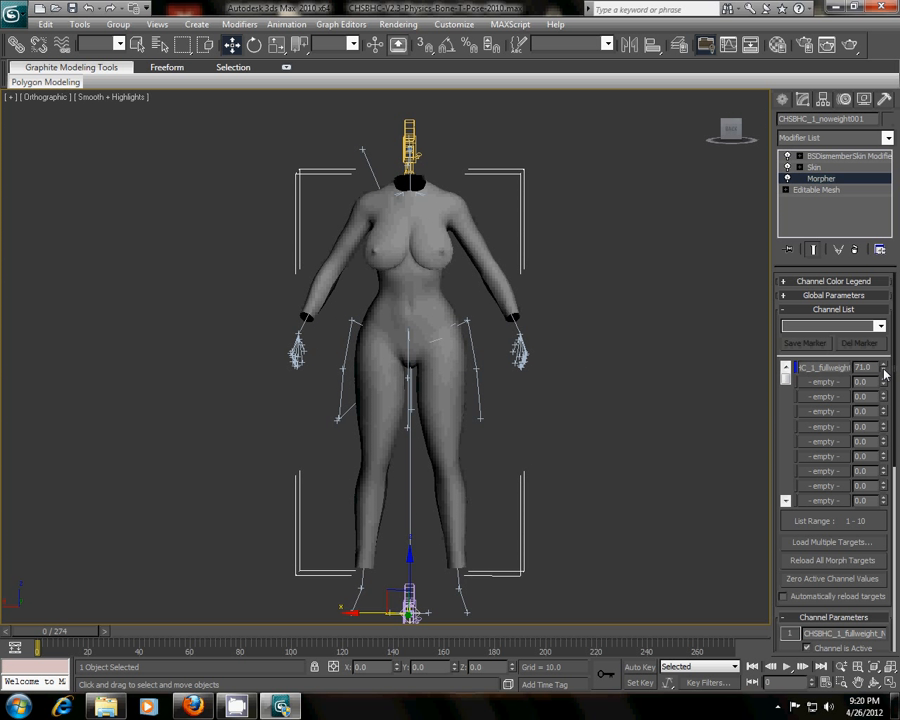
{"action": "left_click_drag", "start_coordinate": [884, 372], "coordinate": [884, 372]}
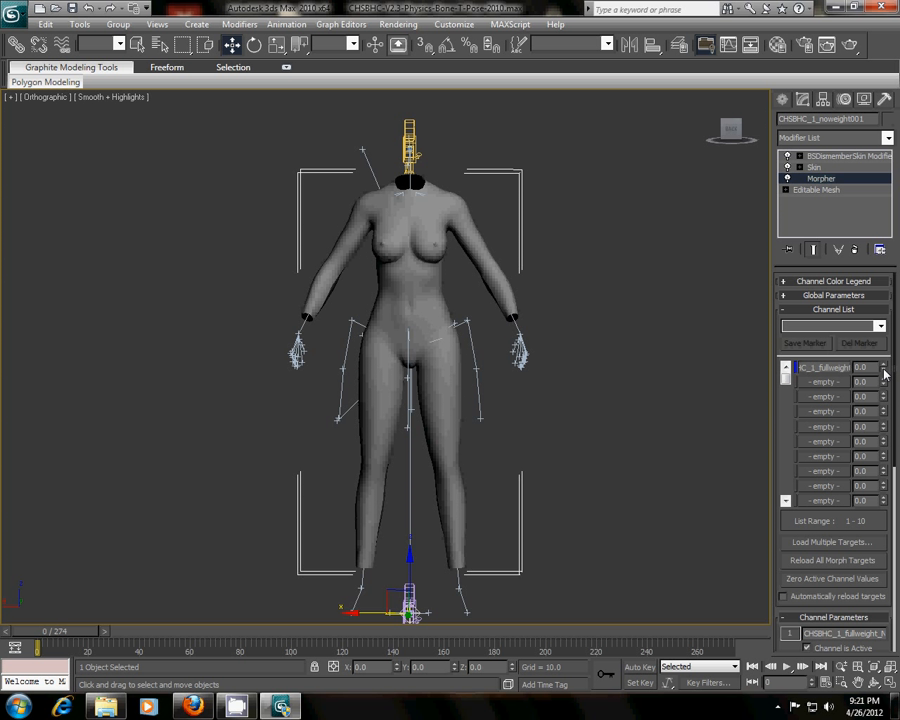
Step: Save the scene under the new name CHSBHCMorpherscene as a 3ds Max file on the Desktop
{"action": "left_click", "coordinate": [14, 14]}
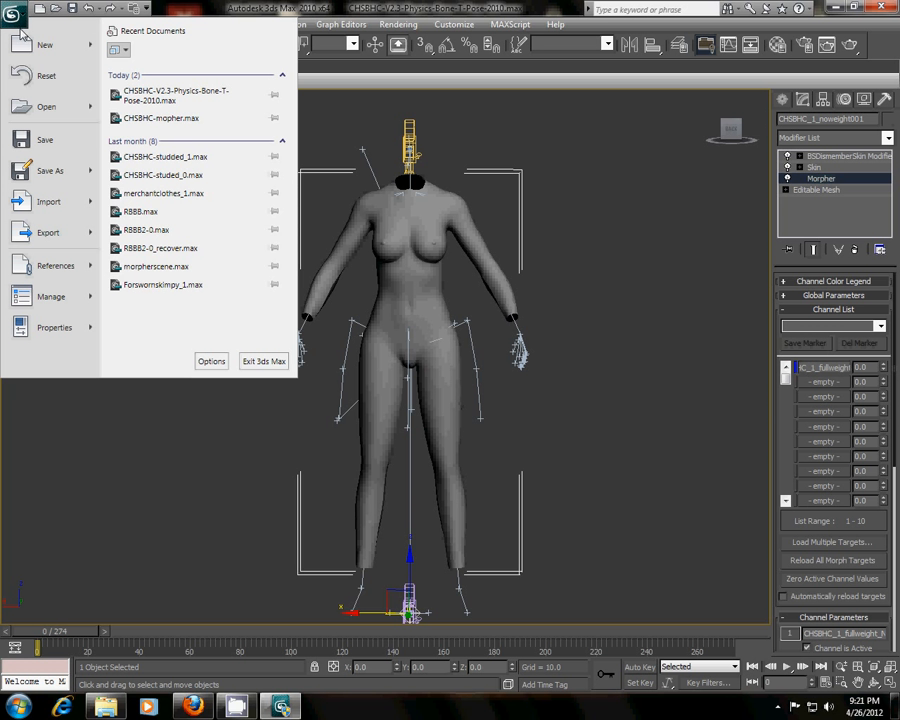
{"action": "mouse_move", "coordinate": [58, 175]}
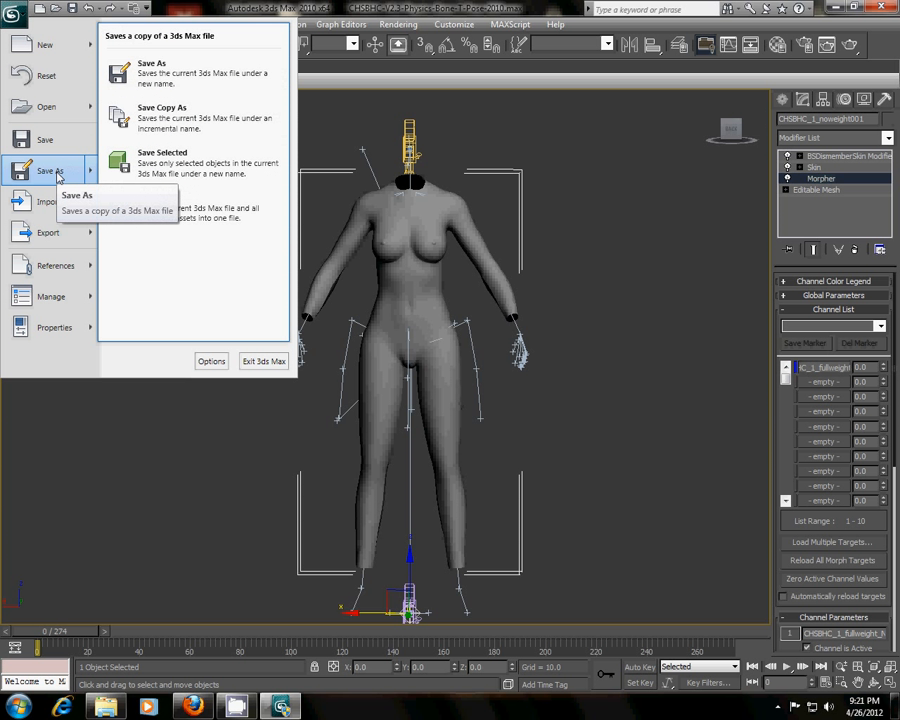
{"action": "left_click", "coordinate": [58, 175]}
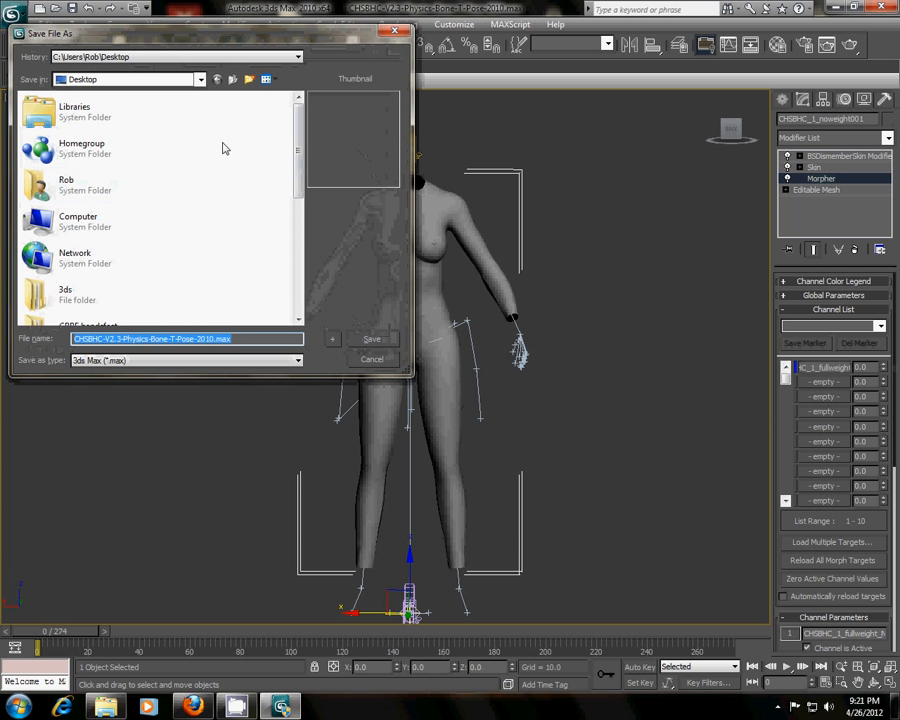
{"action": "left_click_drag", "start_coordinate": [292, 141], "coordinate": [309, 267]}
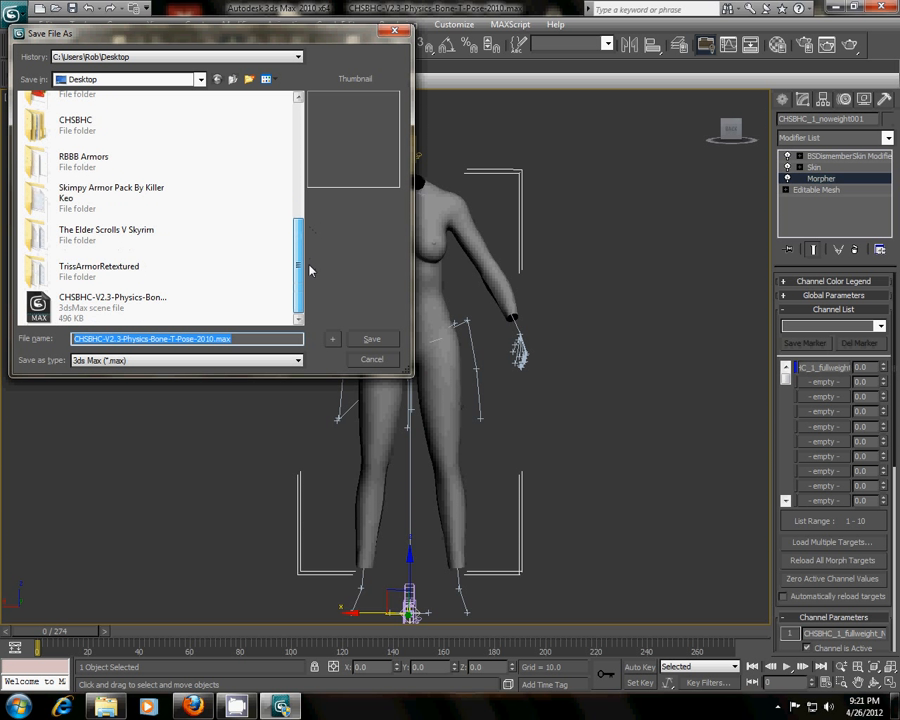
{"action": "double_click", "coordinate": [93, 175]}
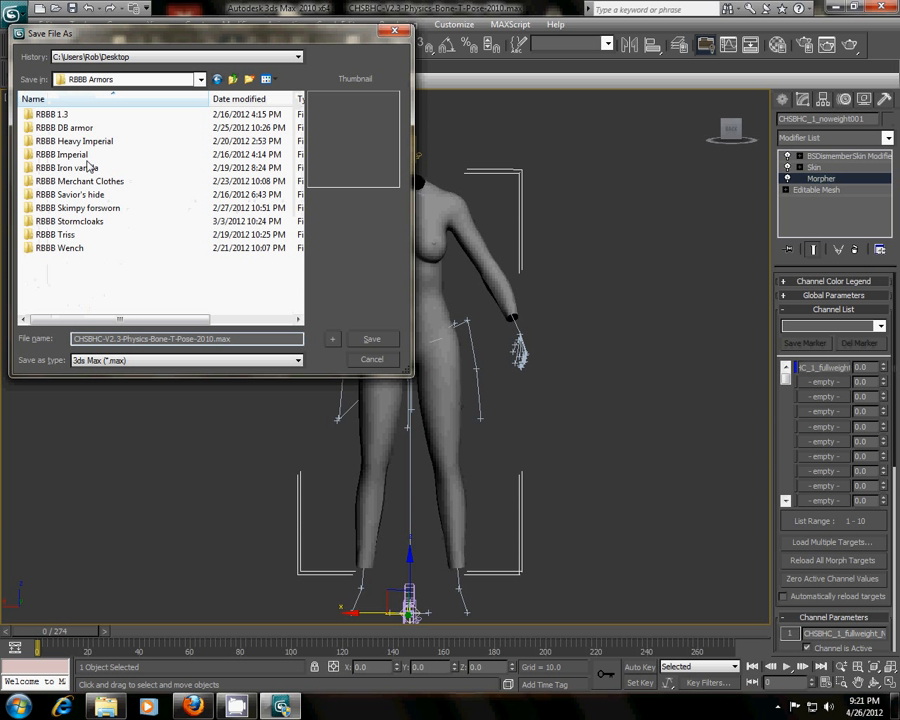
{"action": "left_click", "coordinate": [201, 79]}
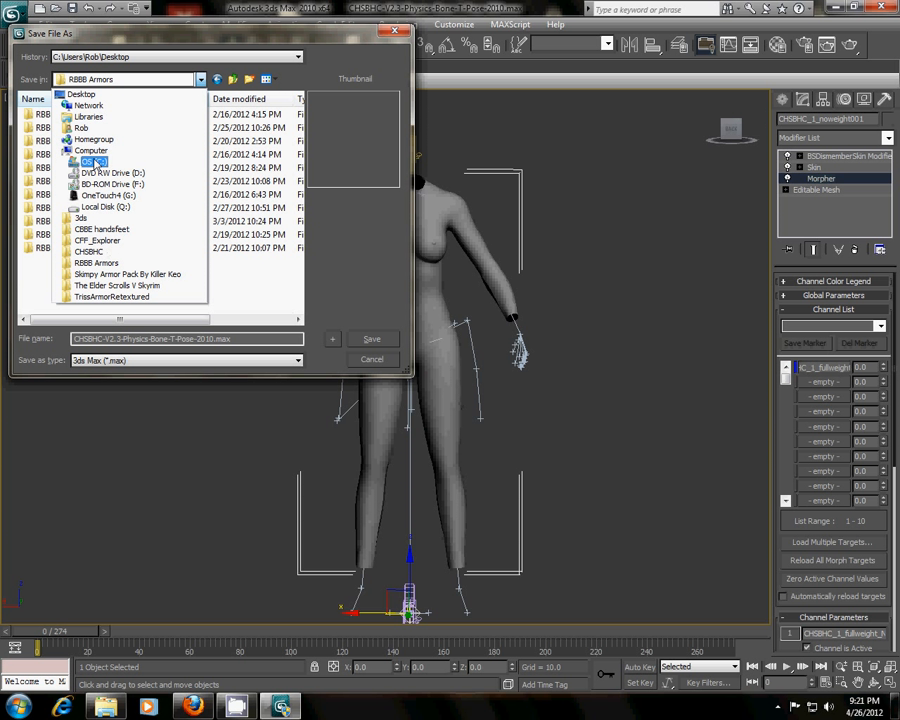
{"action": "left_click", "coordinate": [80, 94]}
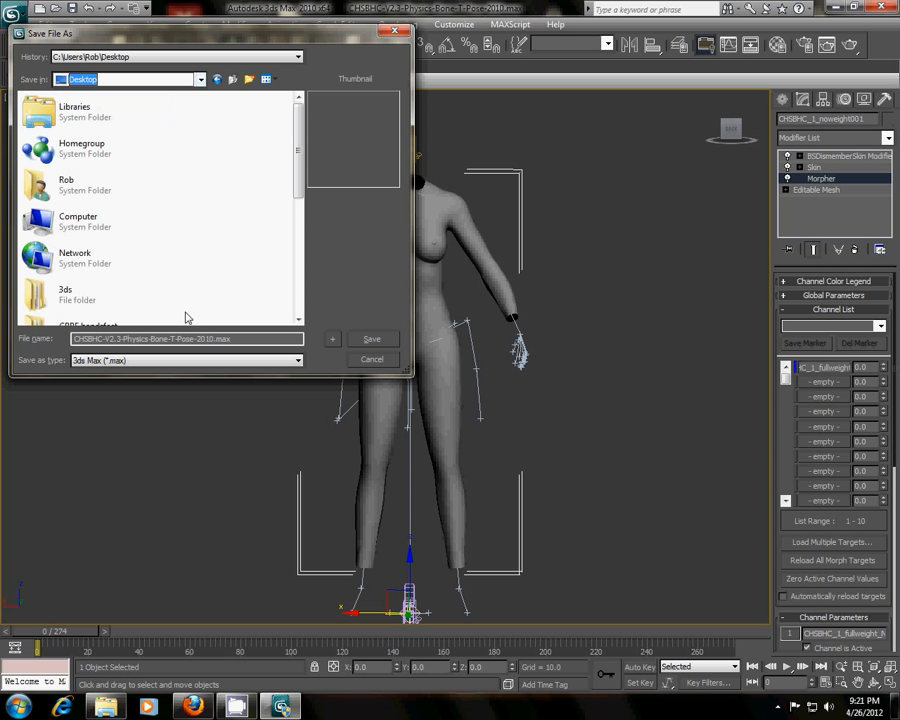
{"action": "left_click_drag", "start_coordinate": [215, 339], "coordinate": [33, 342]}
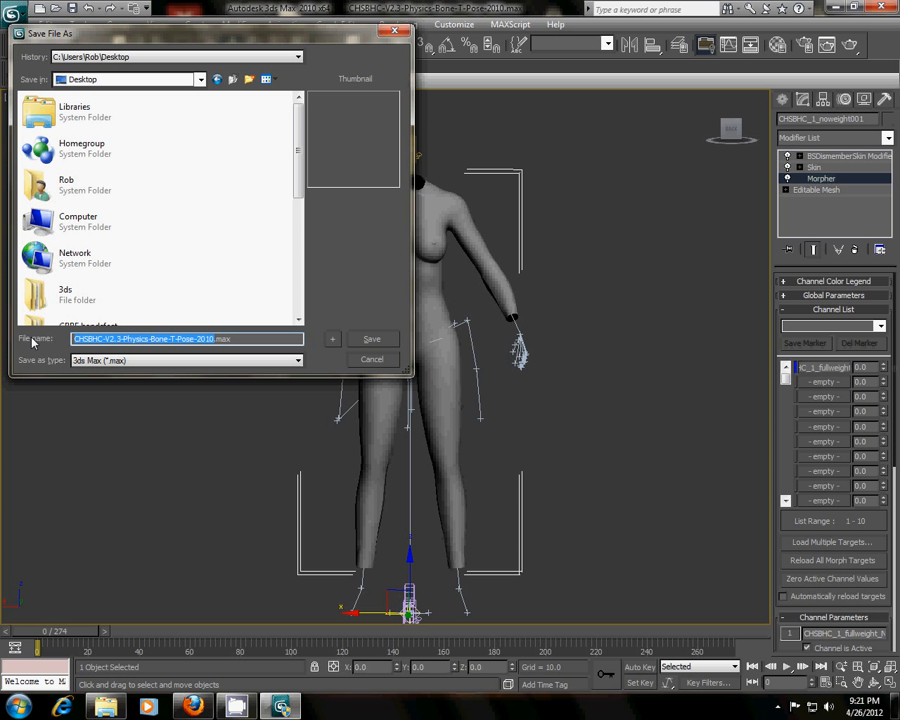
{"action": "type", "text": "S"}
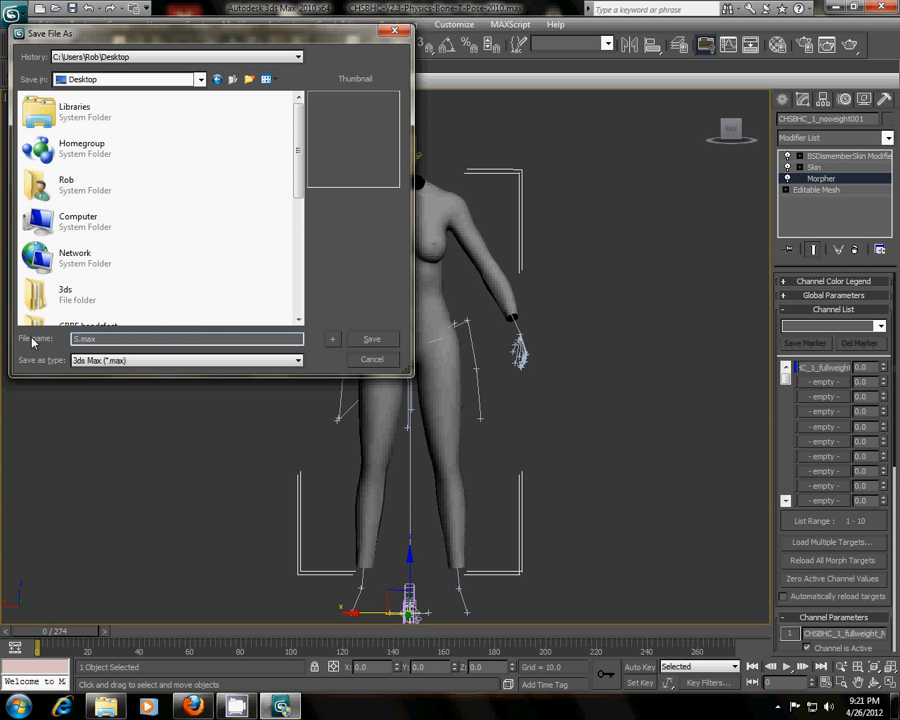
{"action": "type", "text": "HSBHCMorpherscene"}
{"action": "left_click", "coordinate": [372, 342]}
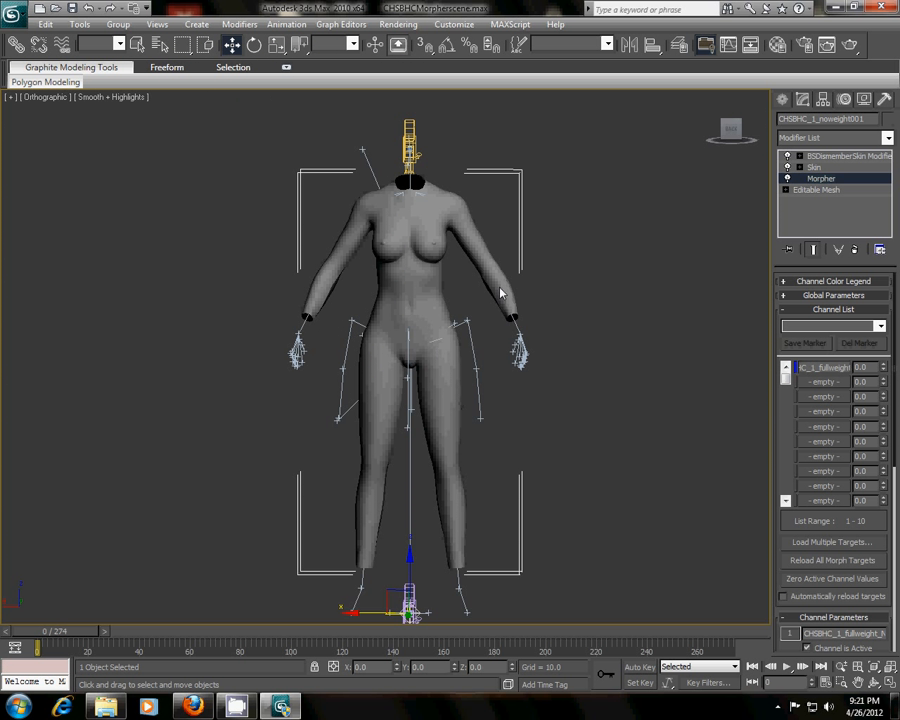
{"action": "right_click", "coordinate": [242, 705]}
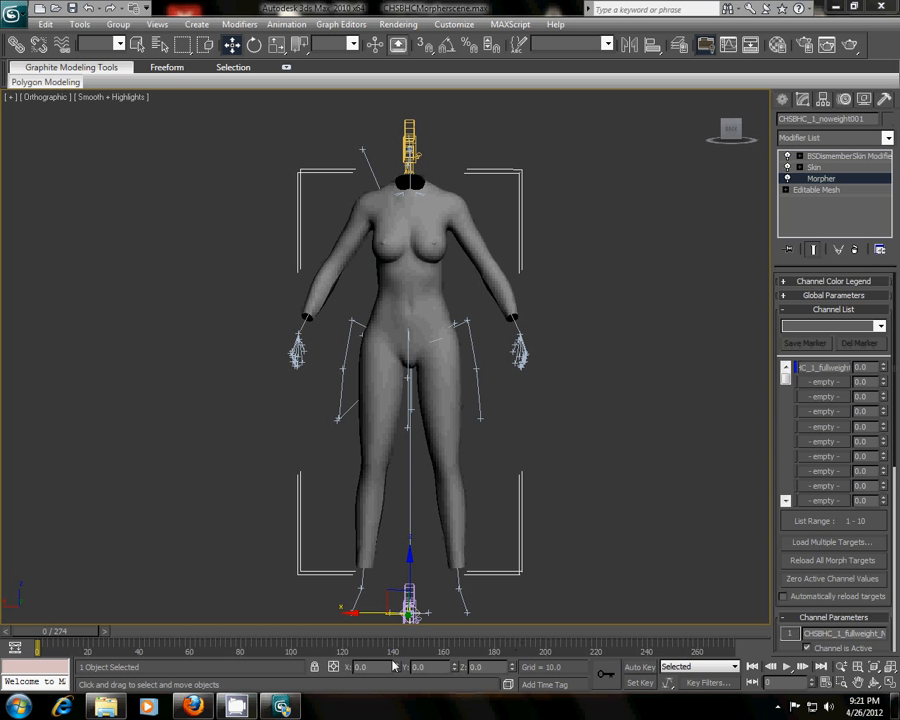
{"action": "left_click", "coordinate": [779, 708]}
{"action": "left_click", "coordinate": [776, 634]}
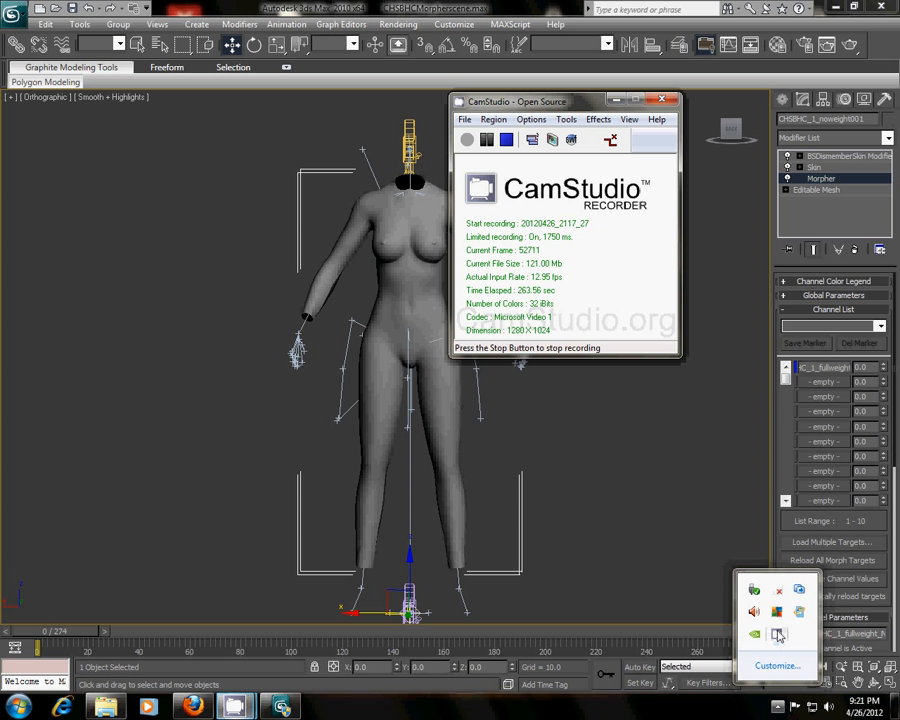
{"action": "left_click", "coordinate": [531, 307]}
{"action": "left_click", "coordinate": [614, 100]}
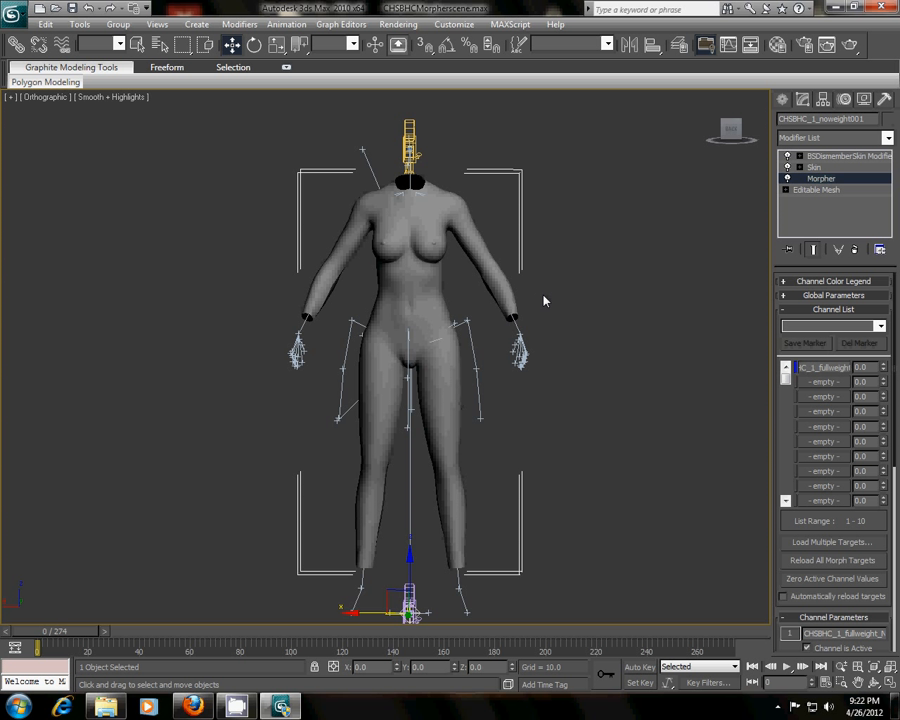
Step: Insert a Smooth modifier between the Editable Mesh and the Morpher of the CHSBHC_1_noweight001 body, and reselect the body
{"action": "left_click", "coordinate": [855, 189]}
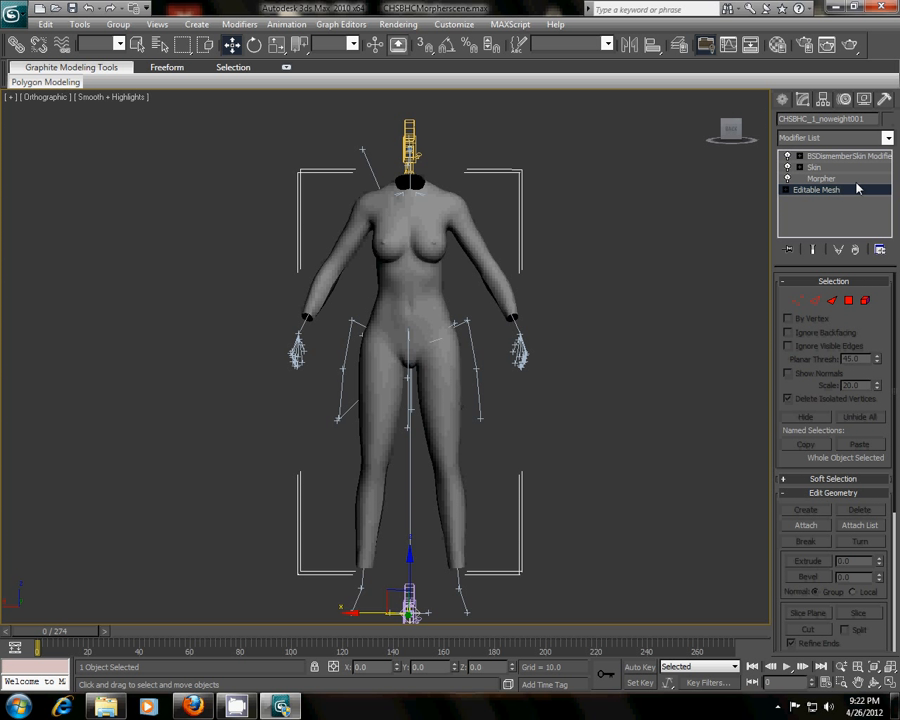
{"action": "left_click", "coordinate": [887, 137]}
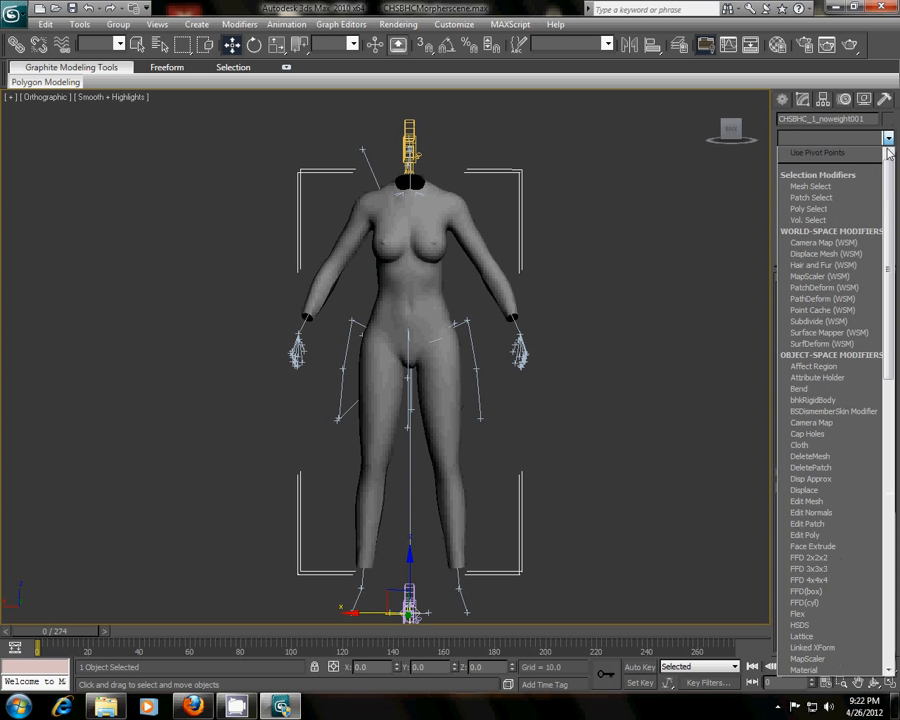
{"action": "left_click_drag", "start_coordinate": [890, 188], "coordinate": [898, 450]}
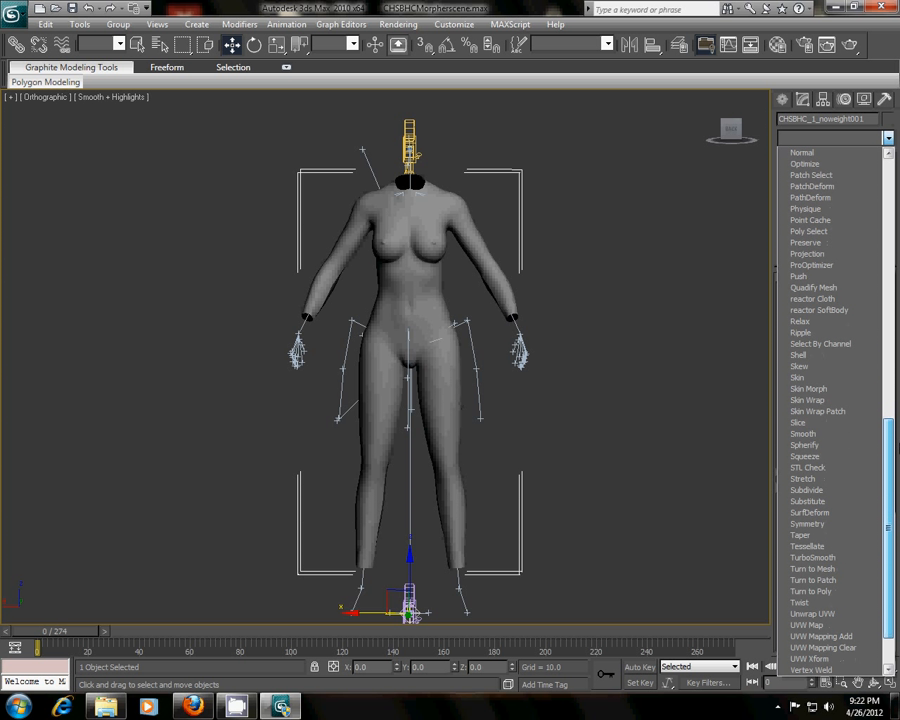
{"action": "left_click", "coordinate": [822, 435]}
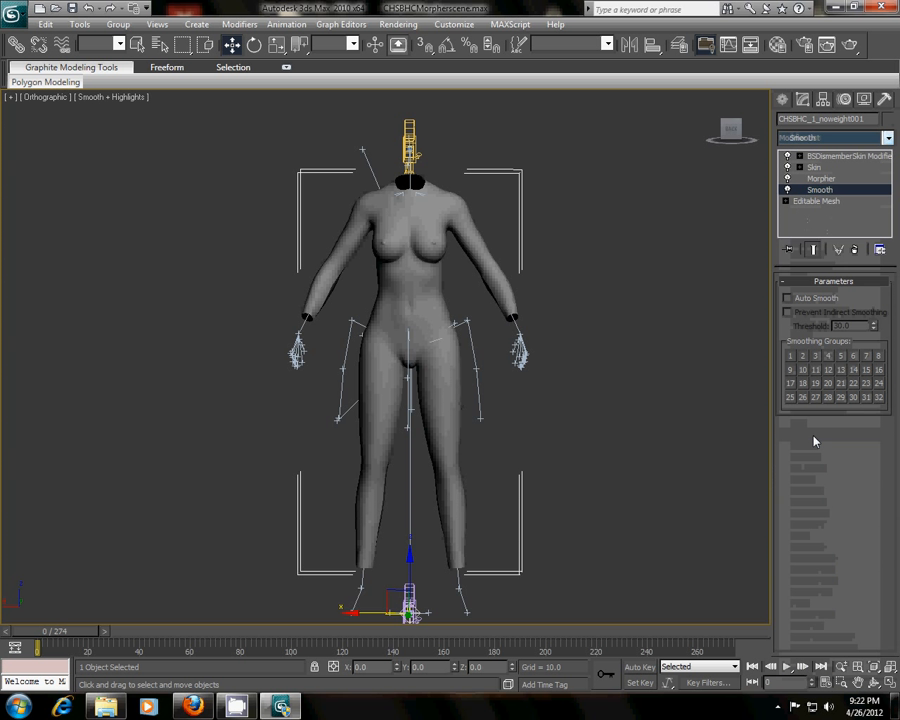
{"action": "left_click", "coordinate": [813, 248]}
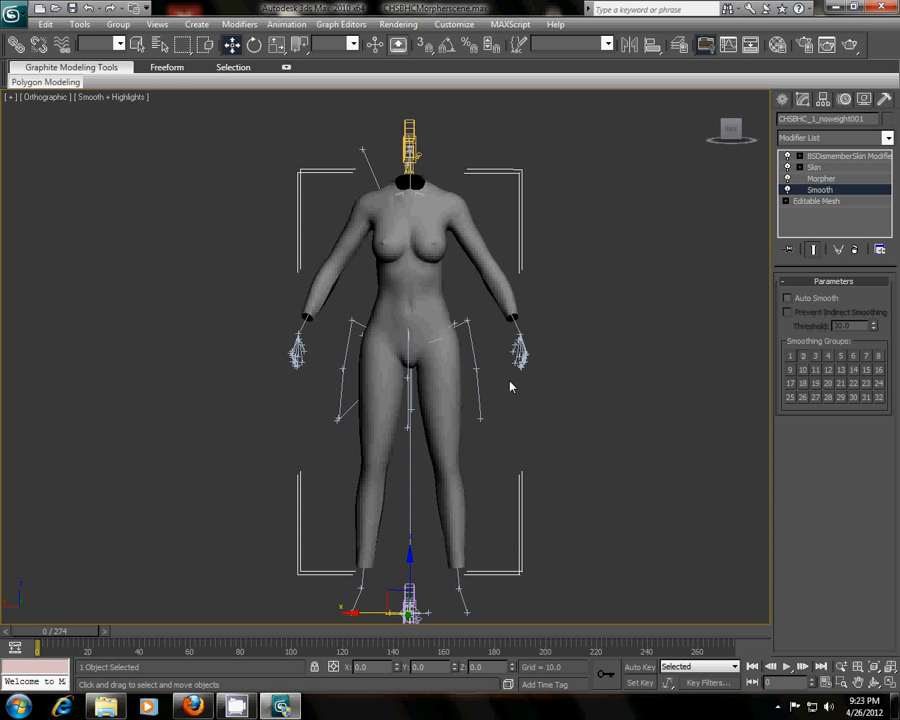
{"action": "mouse_move", "coordinate": [516, 390]}
{"action": "middle_mouse_down", "text": "alt"}
{"action": "mouse_move", "coordinate": [480, 424]}
{"action": "mouse_move", "coordinate": [524, 370]}
{"action": "mouse_move", "coordinate": [691, 370]}
{"action": "mouse_move", "coordinate": [410, 371]}
{"action": "mouse_move", "coordinate": [545, 366]}
{"action": "mouse_move", "coordinate": [563, 376]}
{"action": "mouse_move", "coordinate": [516, 370]}
{"action": "middle_mouse_up", "text": "alt"}
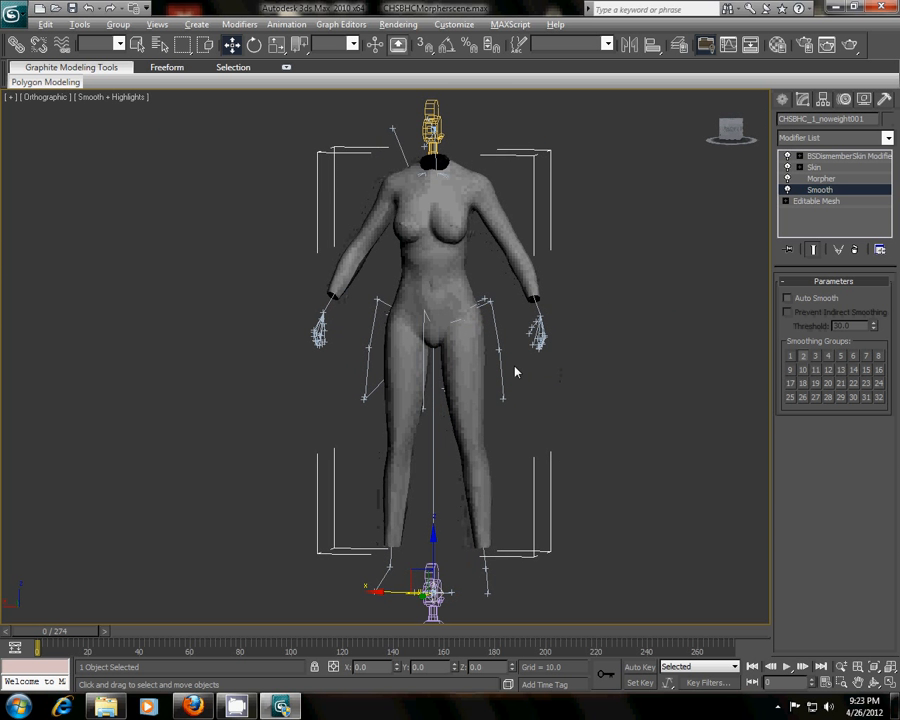
{"action": "left_click", "coordinate": [585, 294]}
{"action": "left_click", "coordinate": [444, 253]}
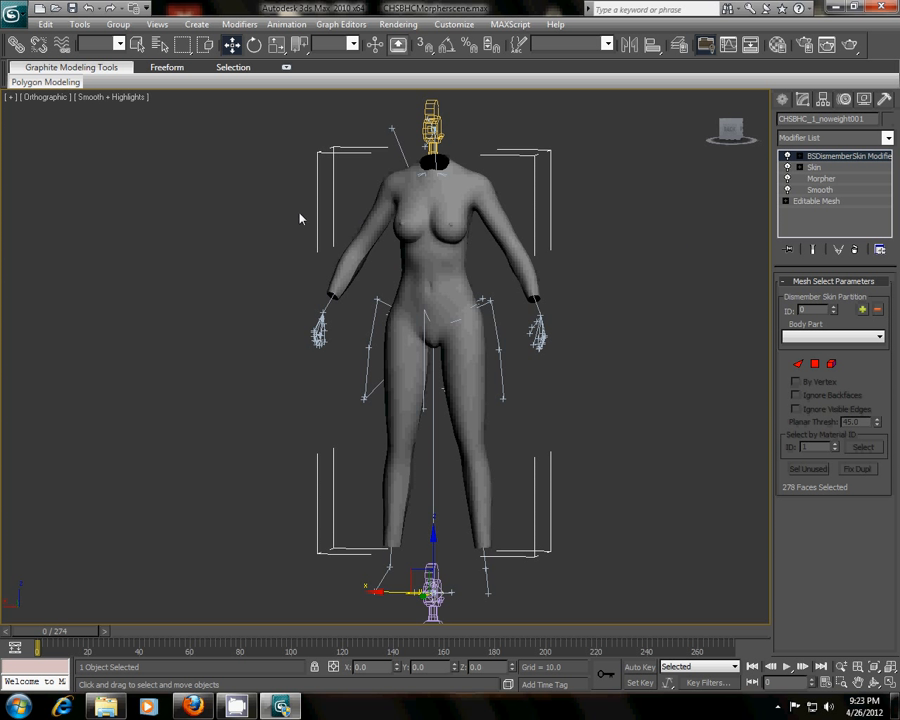
Step: Start a file import and browse to Program Files (x86) > Skyrim Modding > BSA Programs > BSA's > meshes > armor on drive C
{"action": "left_click", "coordinate": [14, 15]}
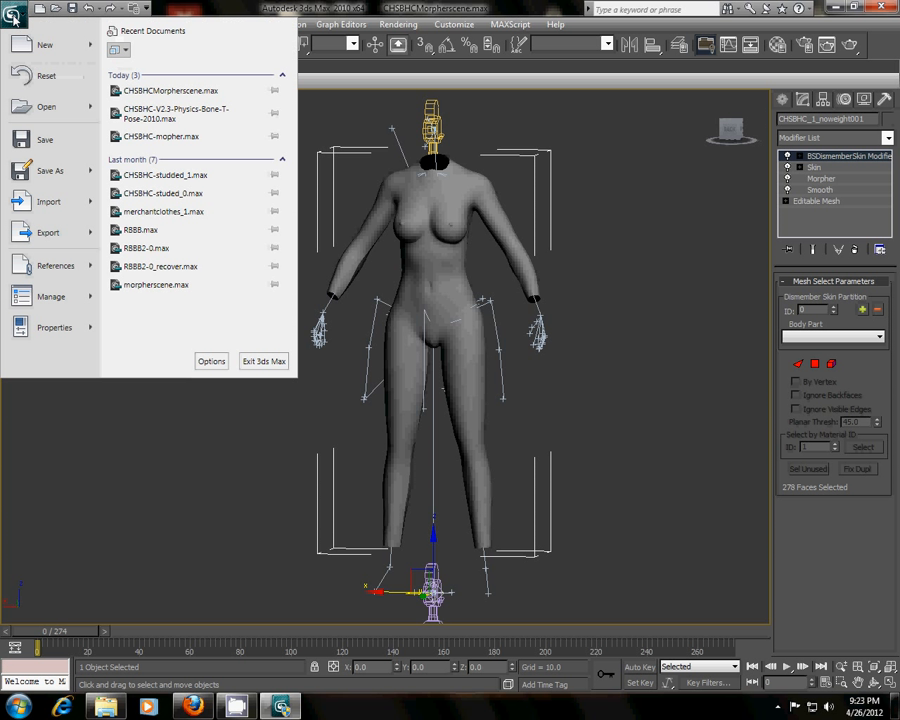
{"action": "left_click", "coordinate": [46, 201]}
{"action": "left_click", "coordinate": [200, 56]}
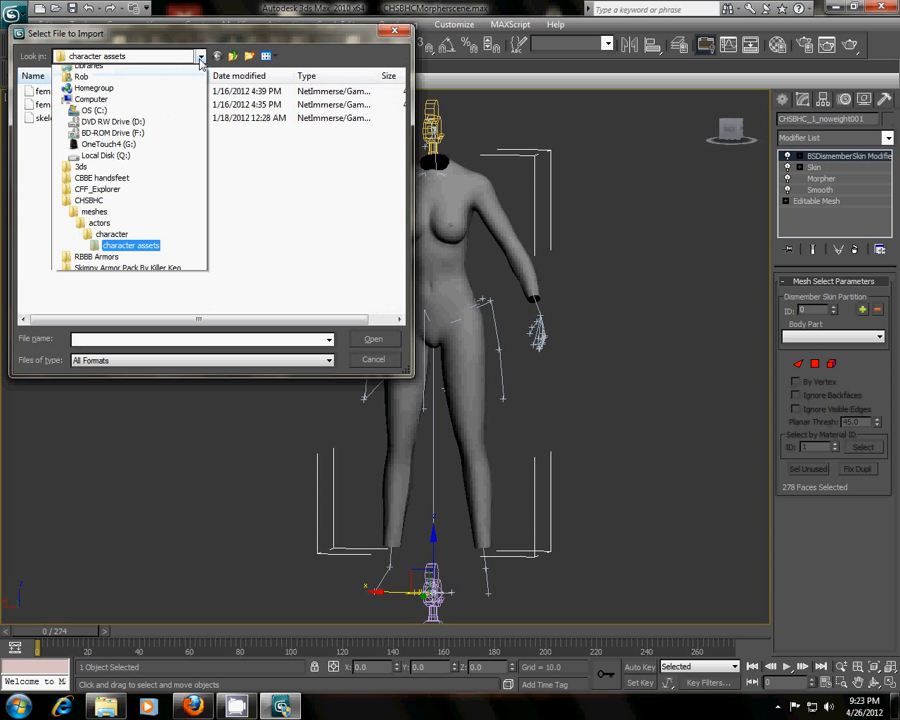
{"action": "left_click", "coordinate": [96, 147]}
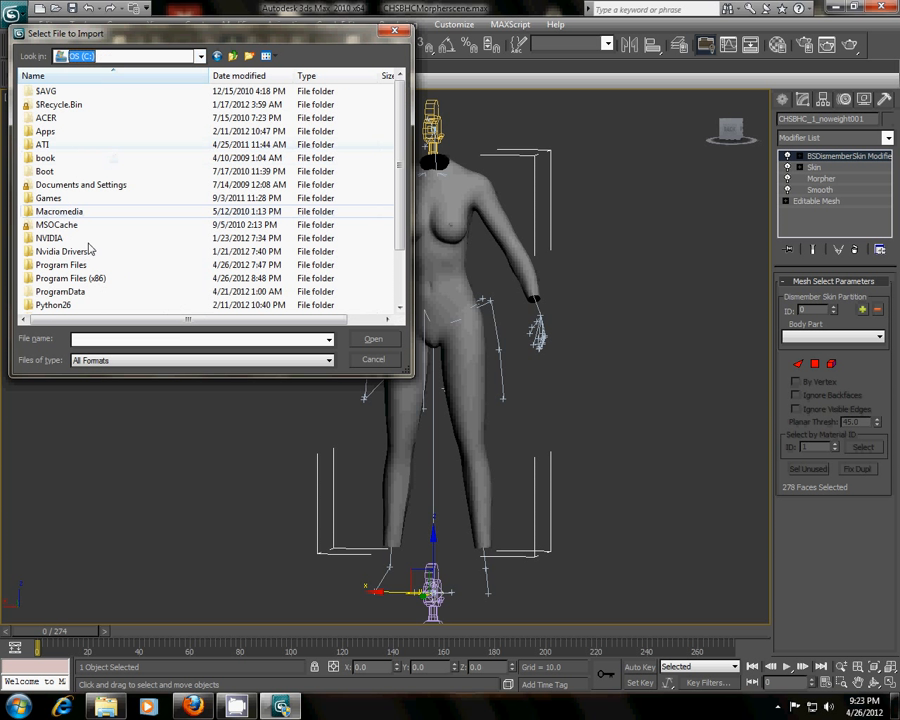
{"action": "double_click", "coordinate": [90, 275]}
{"action": "scroll", "coordinate": [140, 185], "scroll_direction": "down", "scroll_amount": 10}
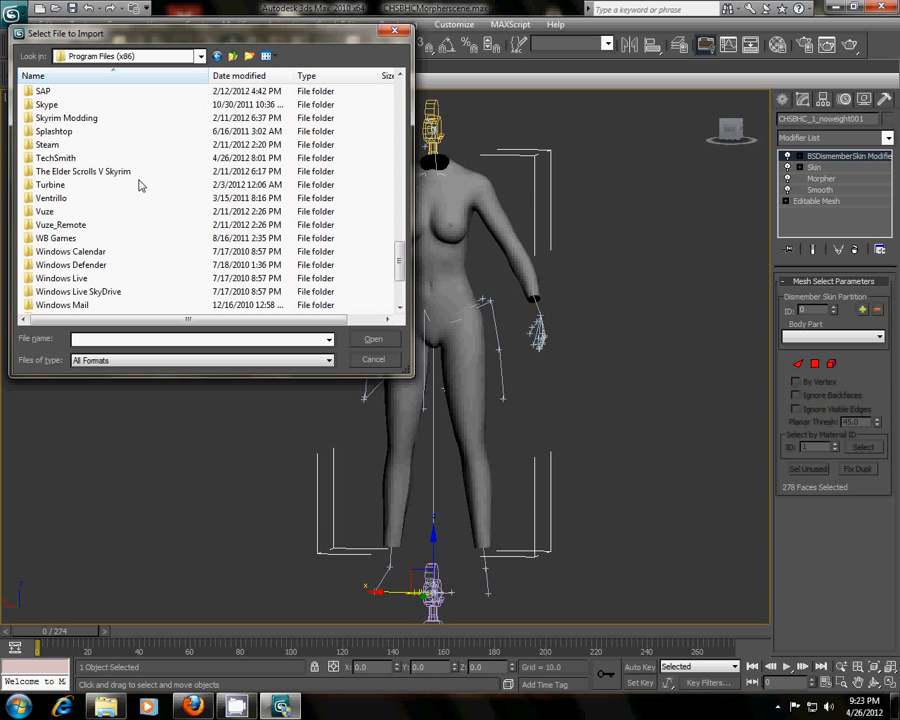
{"action": "double_click", "coordinate": [70, 121]}
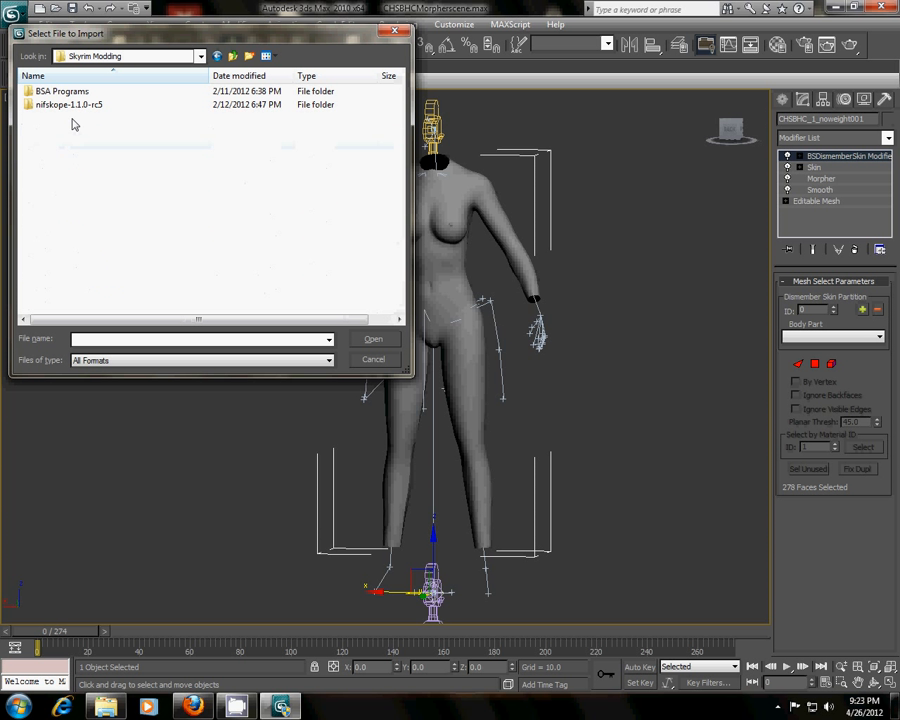
{"action": "double_click", "coordinate": [70, 92]}
{"action": "double_click", "coordinate": [72, 94]}
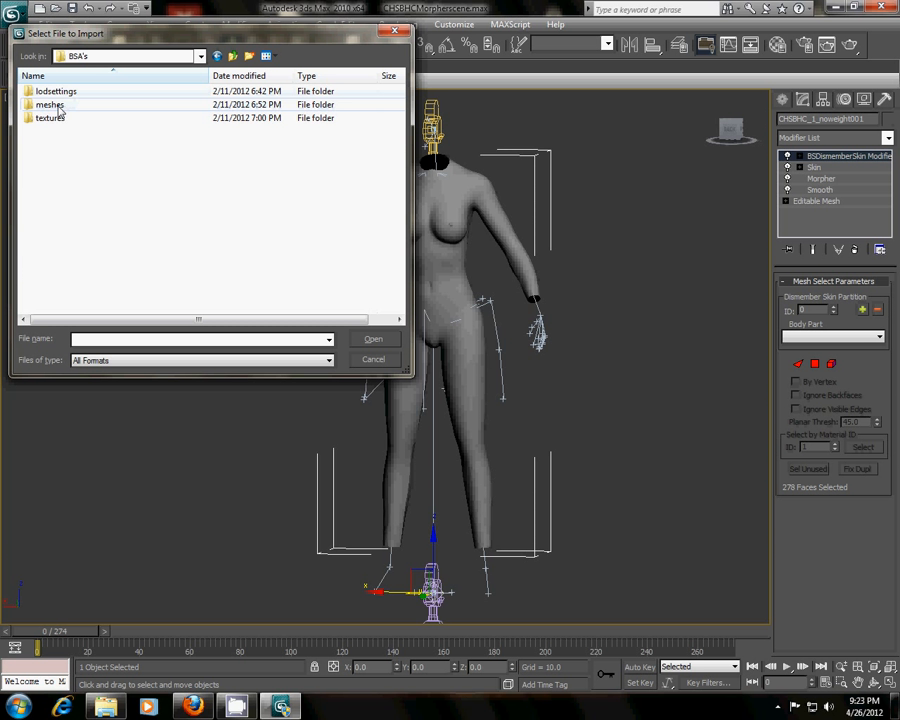
{"action": "double_click", "coordinate": [59, 108]}
{"action": "double_click", "coordinate": [66, 130]}
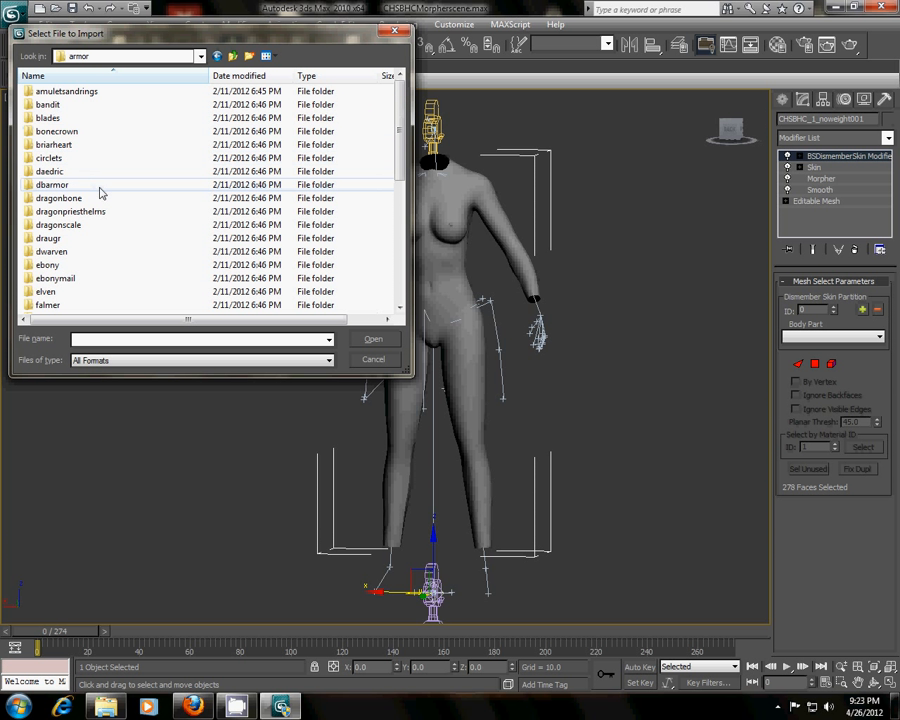
Step: Import outfitf_0.nif from the sons of talos armor folder, accepting the preset Skyrim Nif import options
{"action": "scroll", "coordinate": [100, 190], "scroll_direction": "down", "scroll_amount": 6}
{"action": "scroll", "coordinate": [94, 206], "scroll_direction": "down", "scroll_amount": 1}
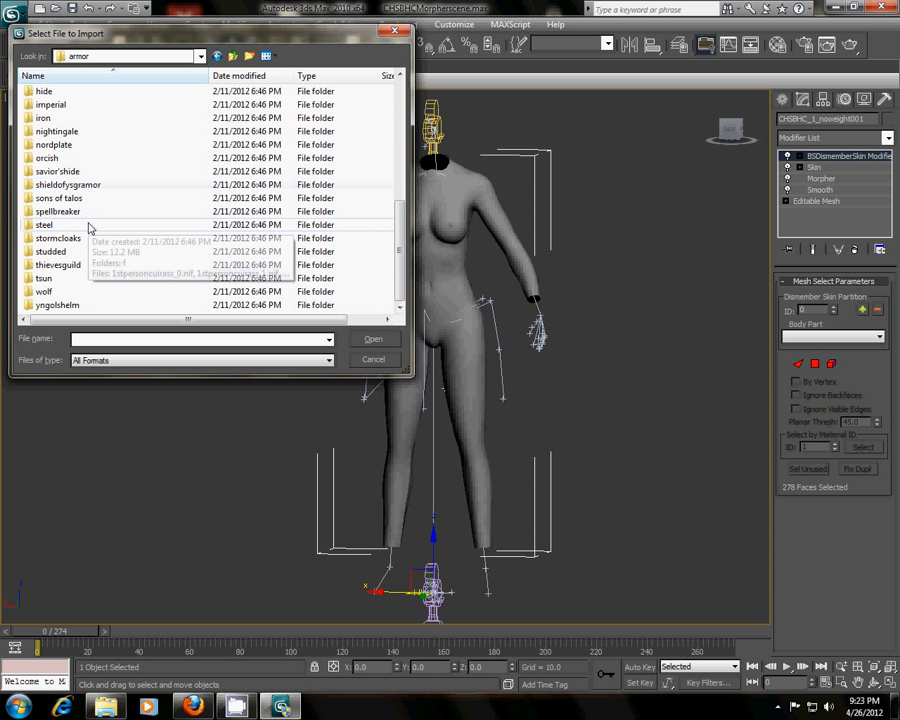
{"action": "double_click", "coordinate": [84, 199]}
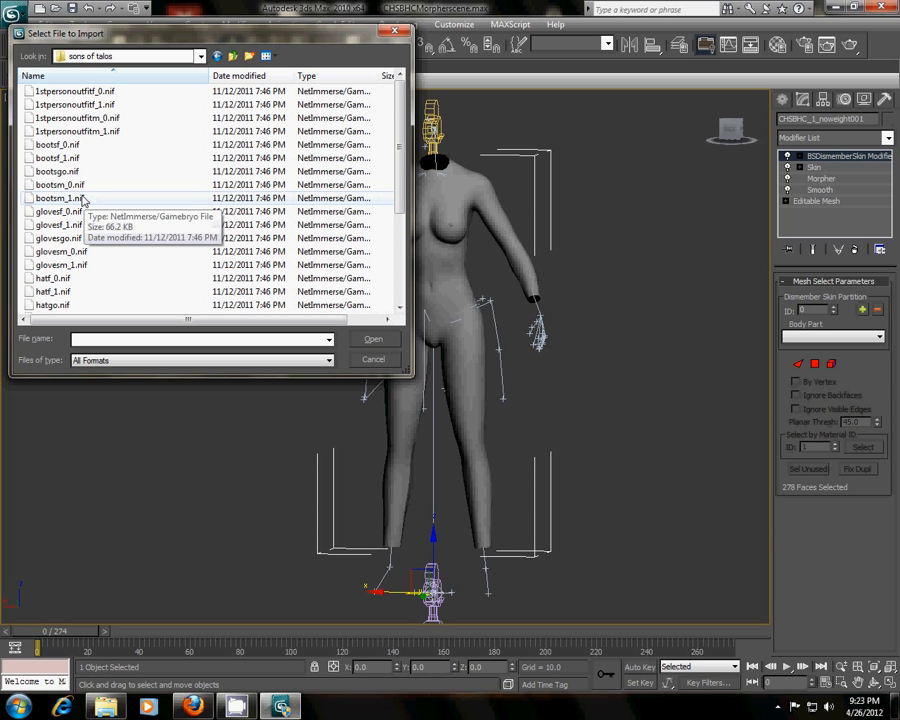
{"action": "scroll", "coordinate": [115, 215], "scroll_direction": "down", "scroll_amount": 4}
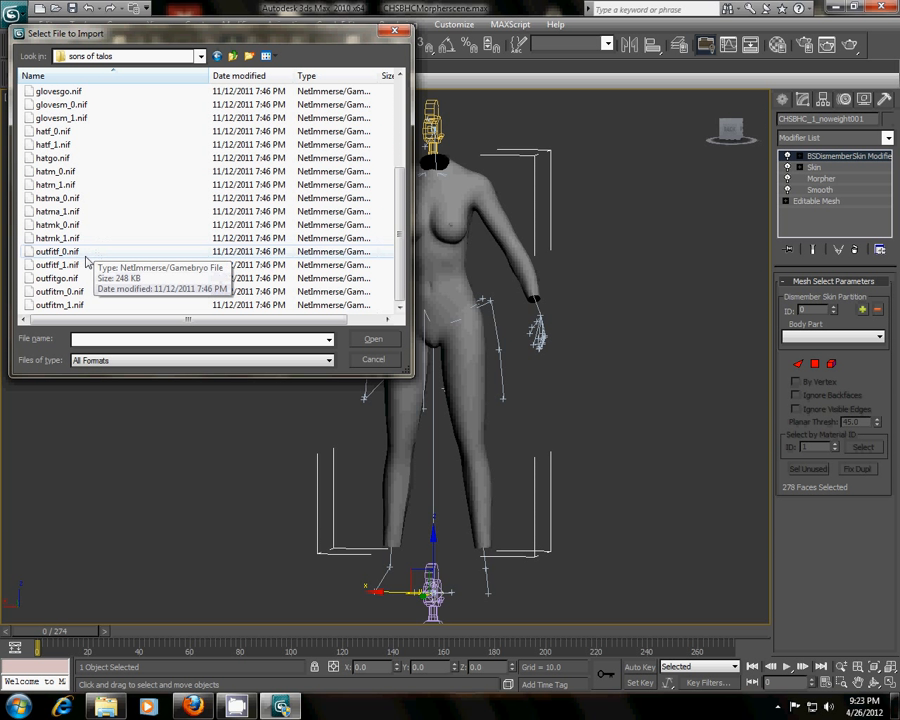
{"action": "double_click", "coordinate": [87, 252]}
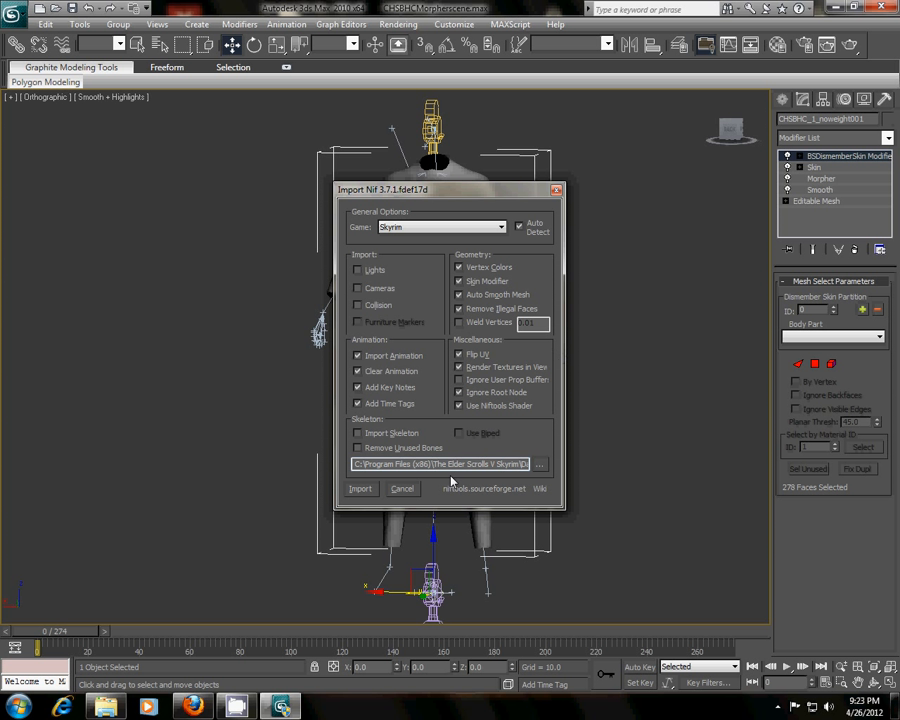
{"action": "left_click", "coordinate": [362, 490]}
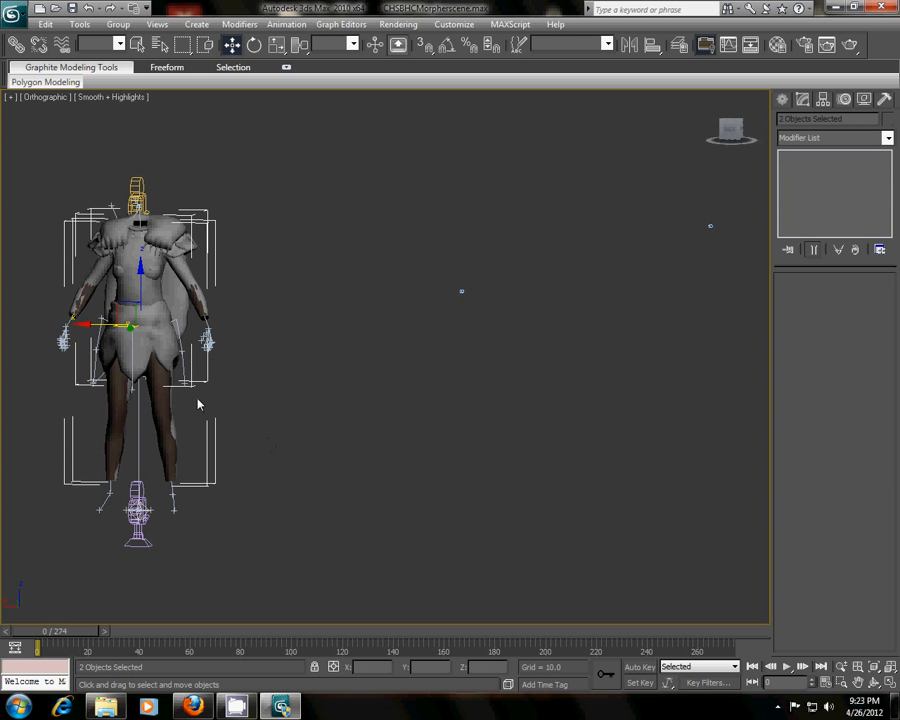
Step: Clear the selection of the imported objects and select only the Sons-of-Talos_clothes mesh
{"action": "middle_click_drag", "start_coordinate": [197, 401], "coordinate": [410, 424]}
{"action": "scroll", "coordinate": [410, 424], "scroll_direction": "up", "scroll_amount": 2}
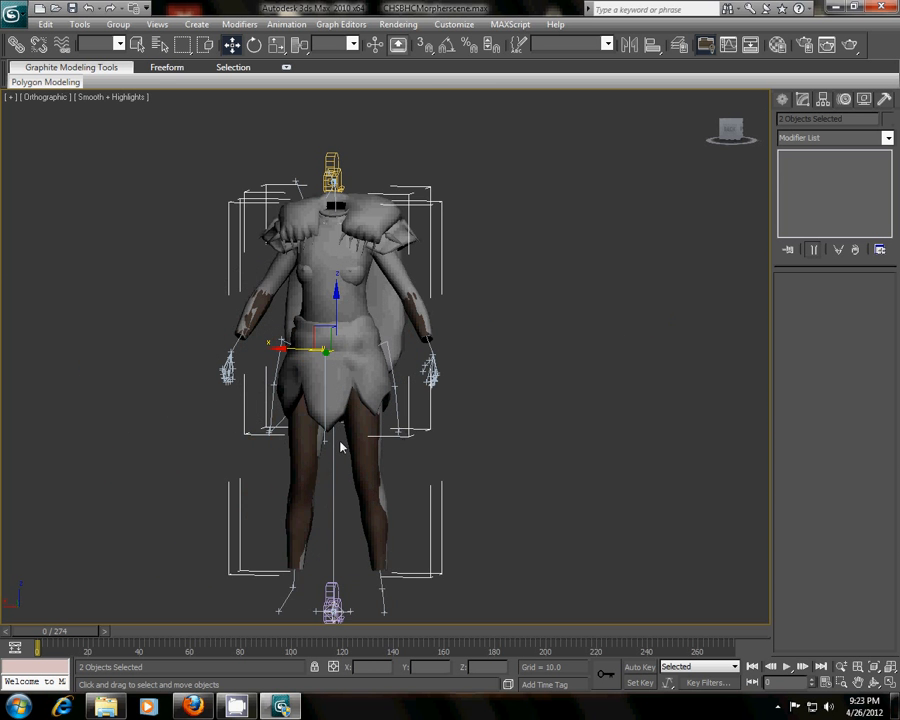
{"action": "middle_click_drag", "start_coordinate": [340, 439], "coordinate": [397, 424]}
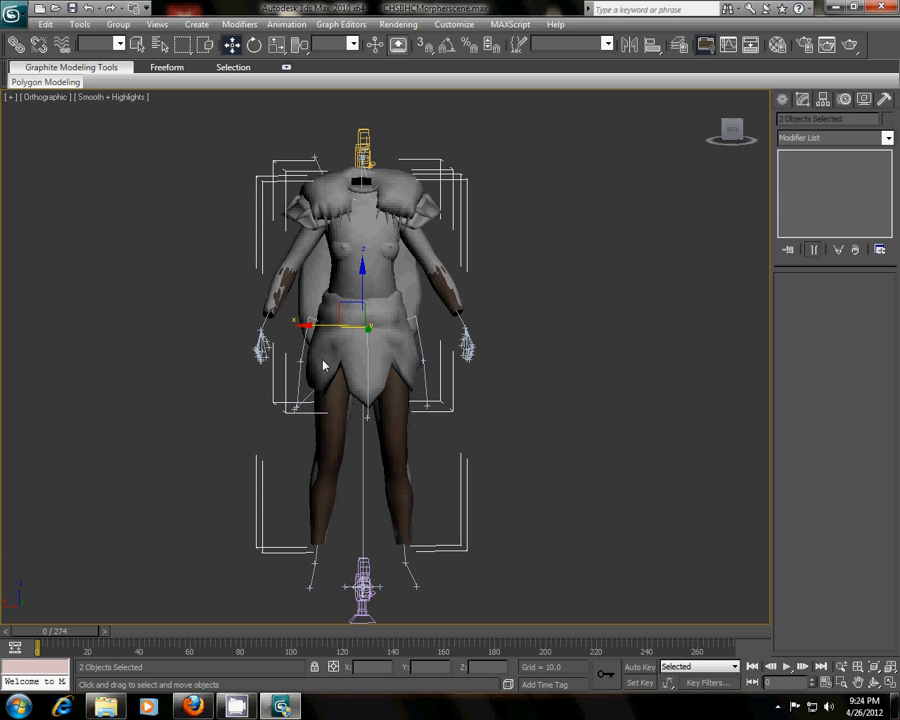
{"action": "left_click", "coordinate": [521, 297]}
{"action": "left_click", "coordinate": [354, 245]}
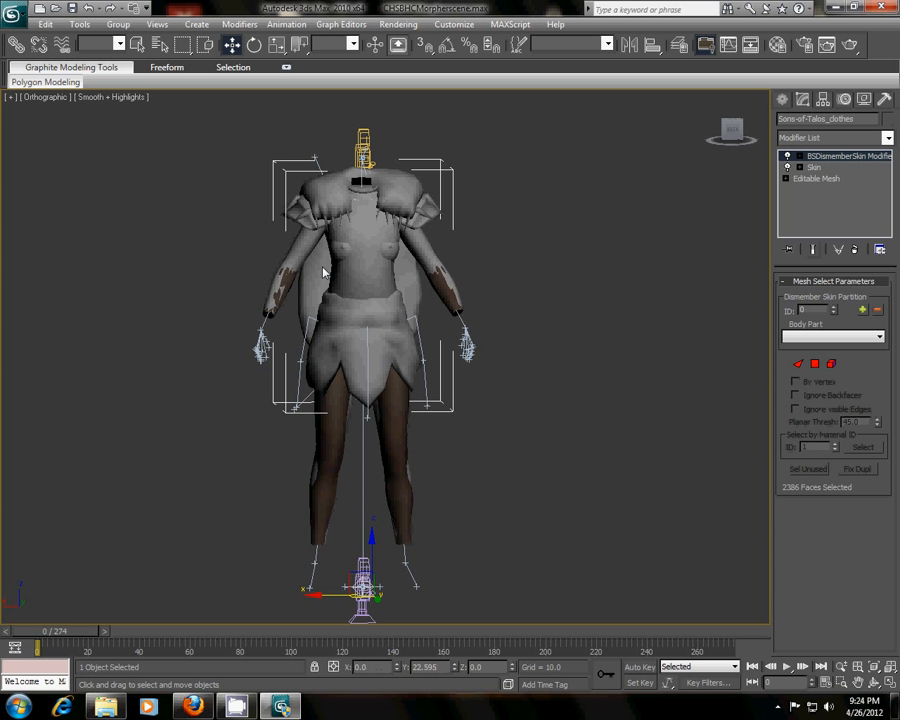
Step: Delete the imported FemaleUnderwearBody:0 mesh from the scene and leave nothing selected
{"action": "left_click", "coordinate": [287, 289]}
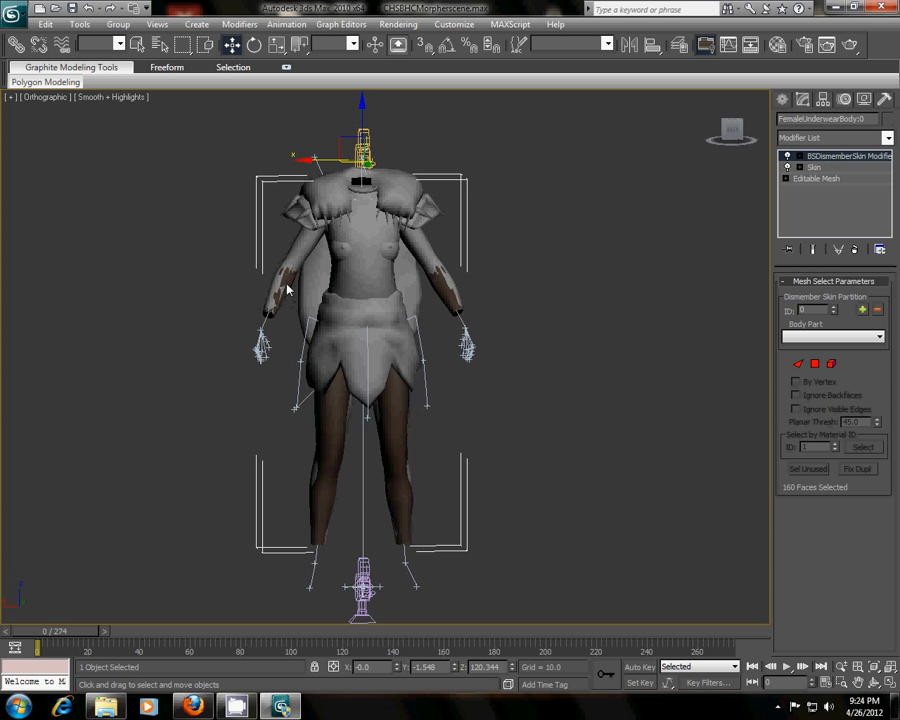
{"action": "left_click", "coordinate": [669, 261]}
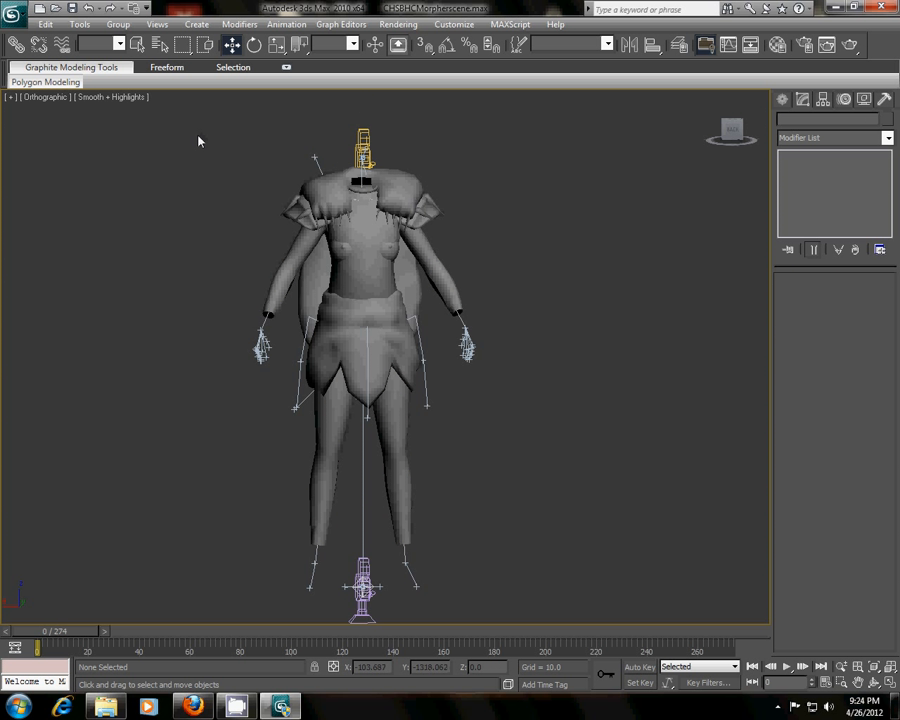
Step: Select the CHSBHC_1_noweight001 body by name from the scene's object list
{"action": "left_click", "coordinate": [161, 45]}
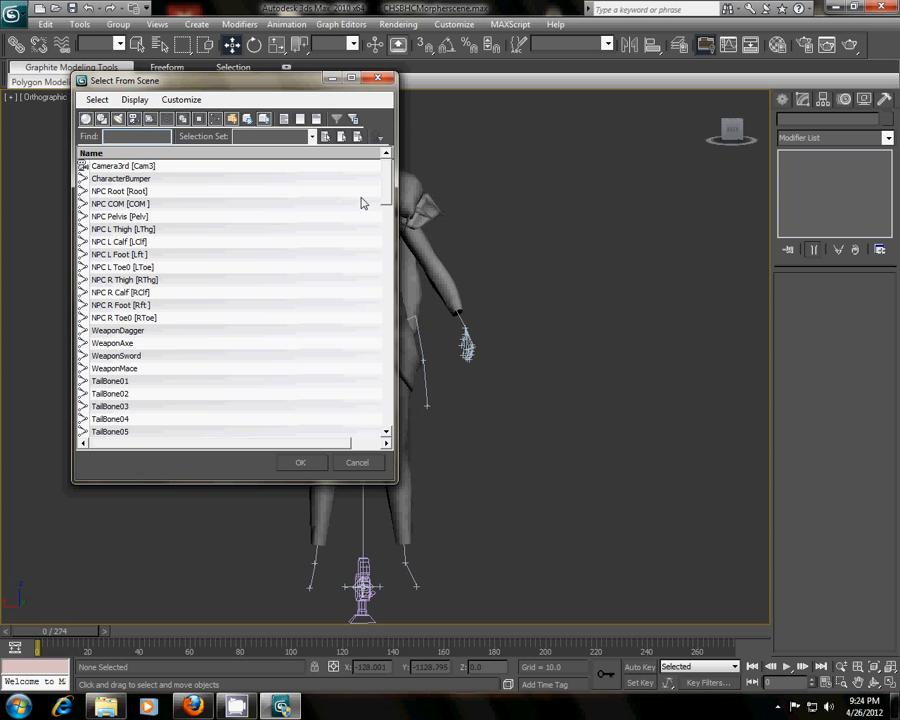
{"action": "left_click_drag", "start_coordinate": [389, 180], "coordinate": [389, 418]}
{"action": "left_click", "coordinate": [110, 420]}
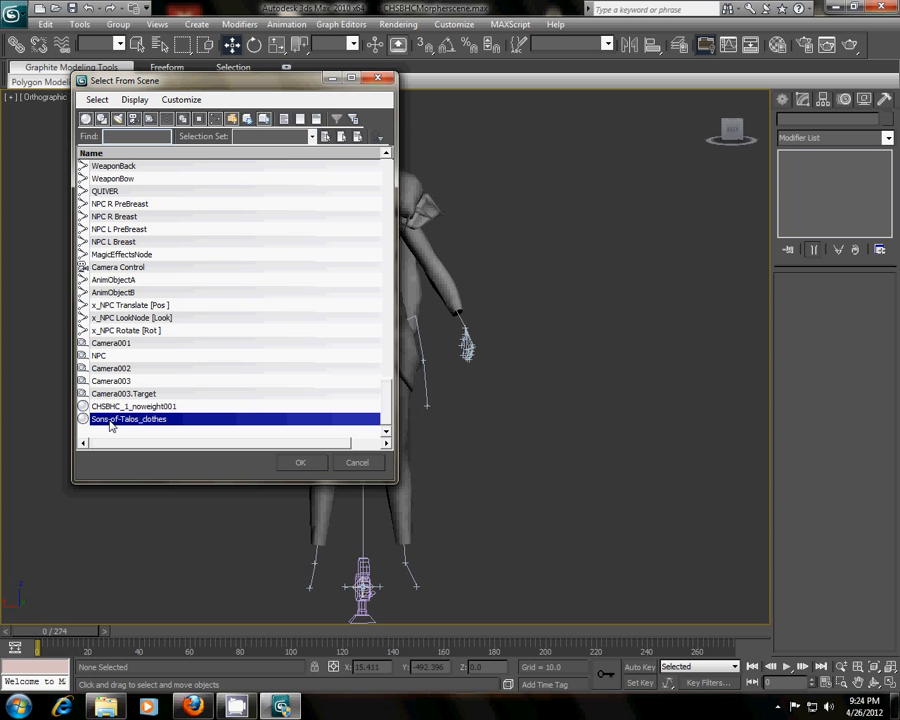
{"action": "left_click", "coordinate": [131, 407]}
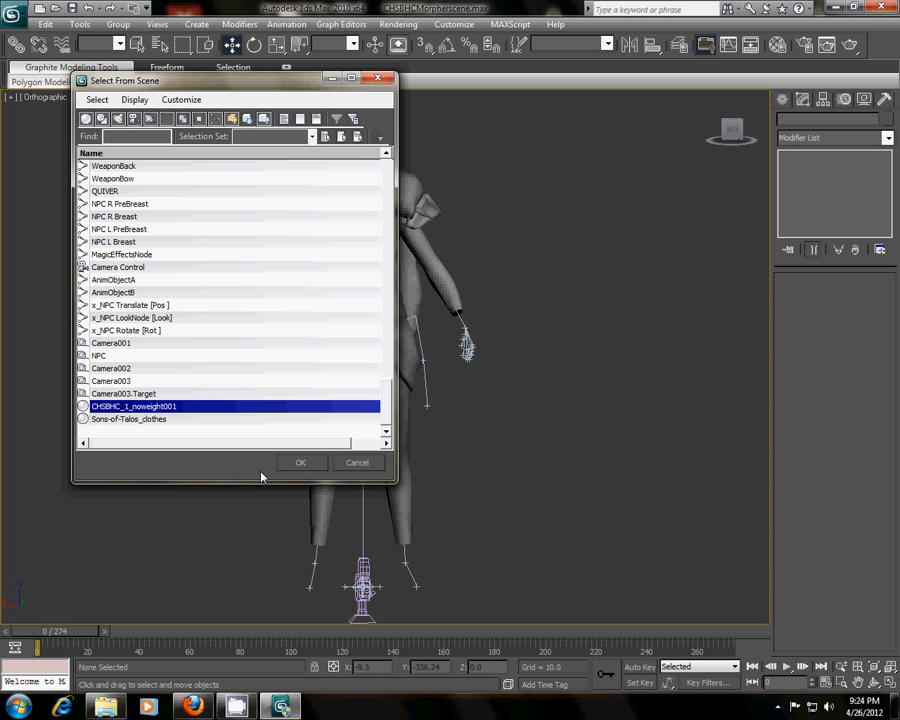
{"action": "left_click", "coordinate": [296, 466]}
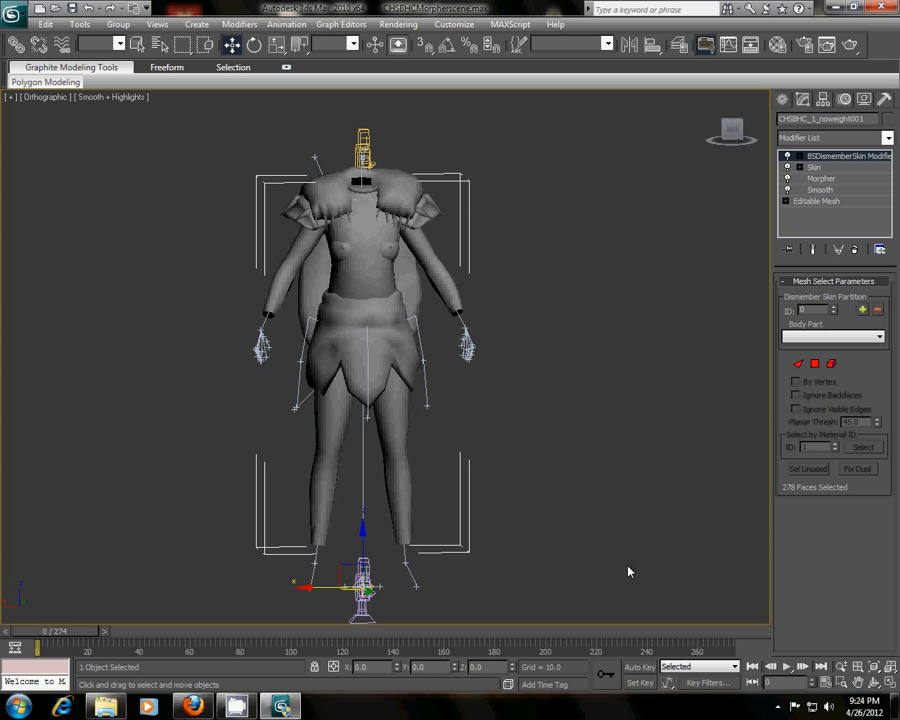
{"action": "left_click", "coordinate": [777, 706]}
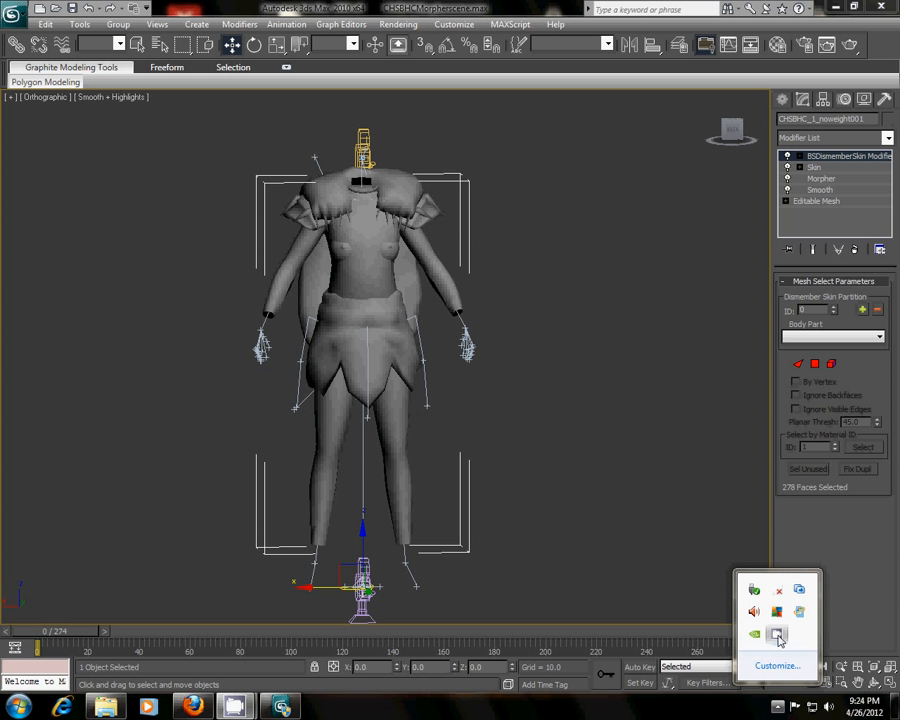
{"action": "left_click", "coordinate": [778, 636]}
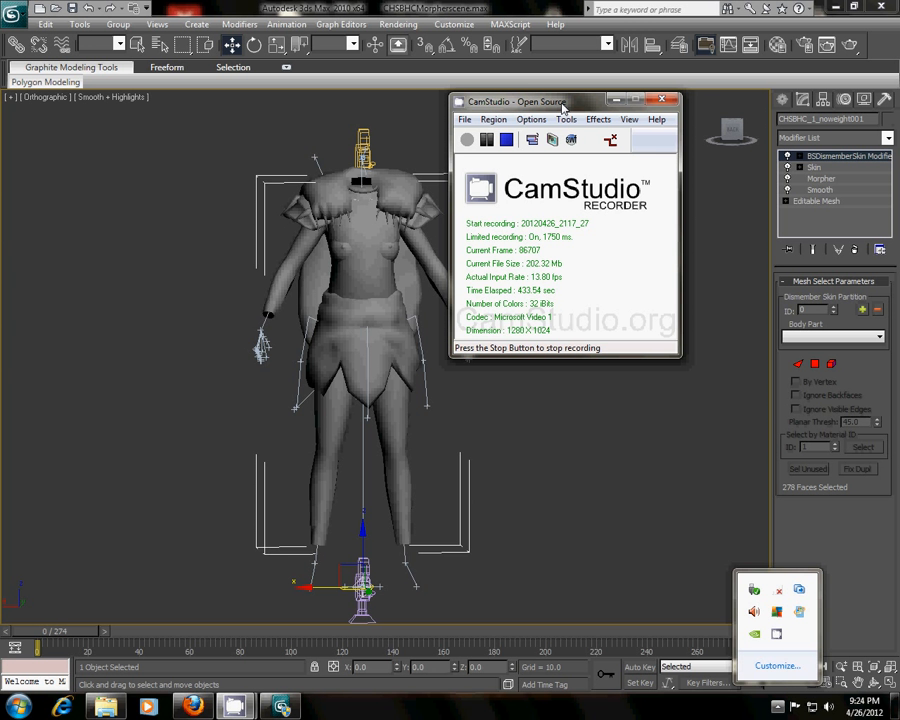
{"action": "left_click_drag", "start_coordinate": [563, 107], "coordinate": [619, 123]}
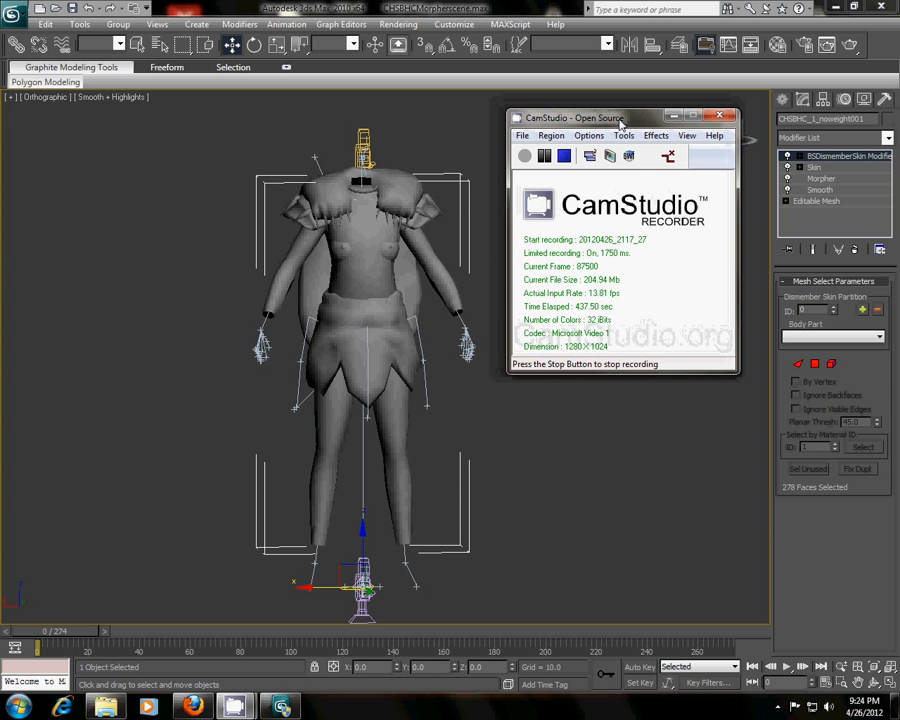